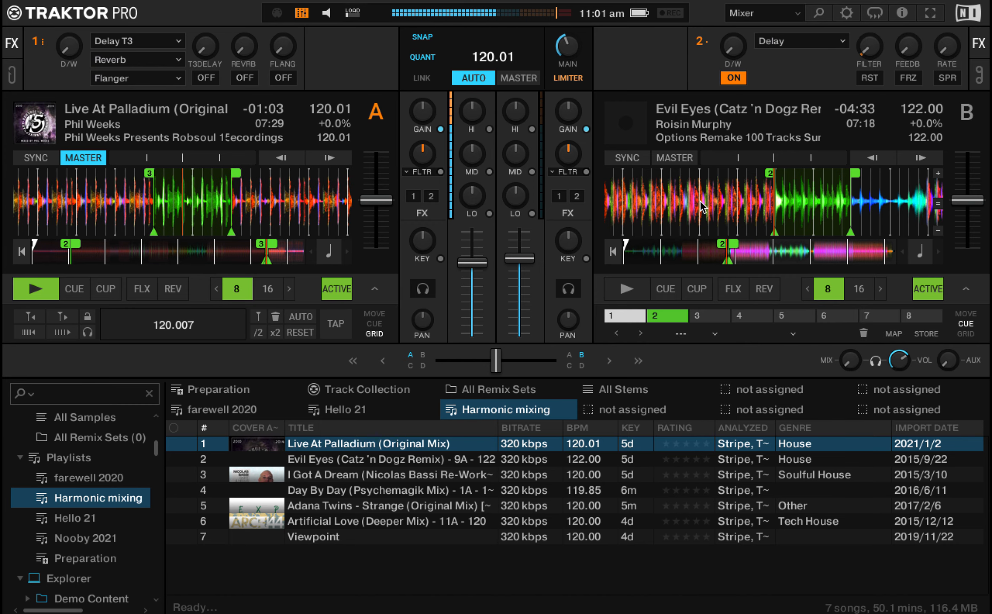
# Step: Start Evil Eyes on deck B from its hotcue 2 loop, with key lock and sync on and its lows cut
pyautogui.click(586, 258)
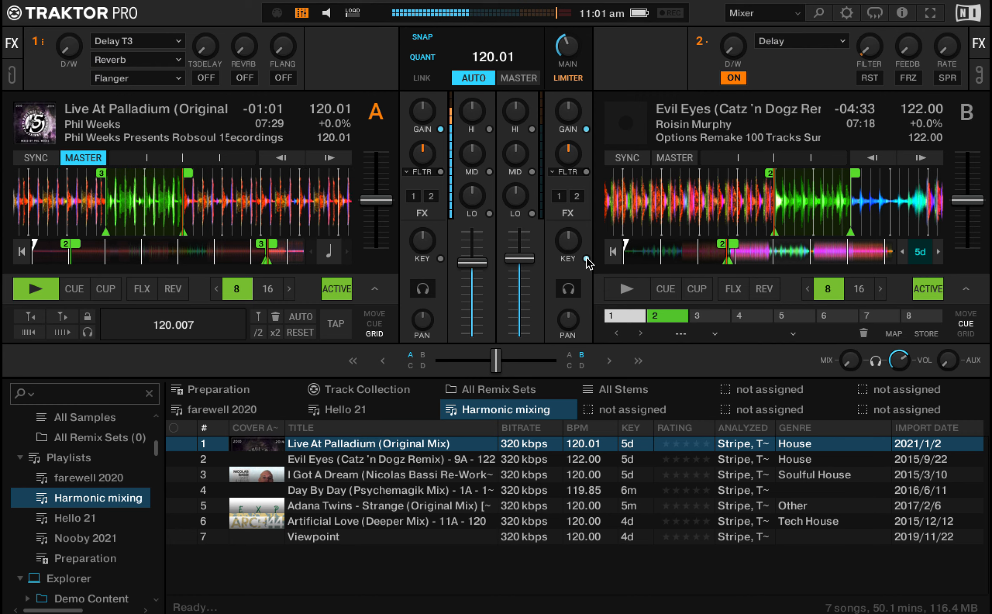
pyautogui.click(628, 158)
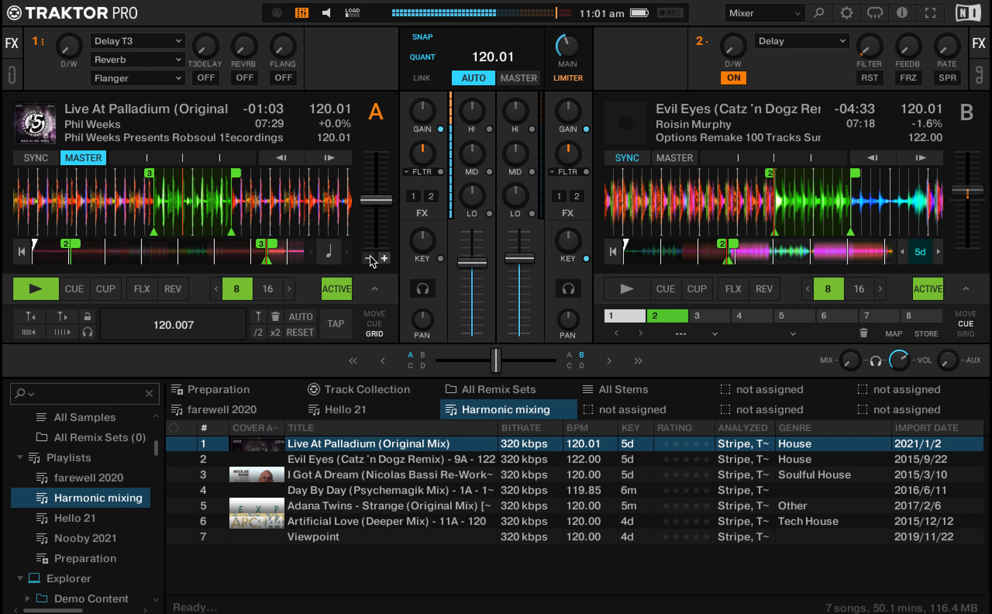
pyautogui.click(532, 213)
pyautogui.moveTo(523, 255); pyautogui.dragTo(522, 255)
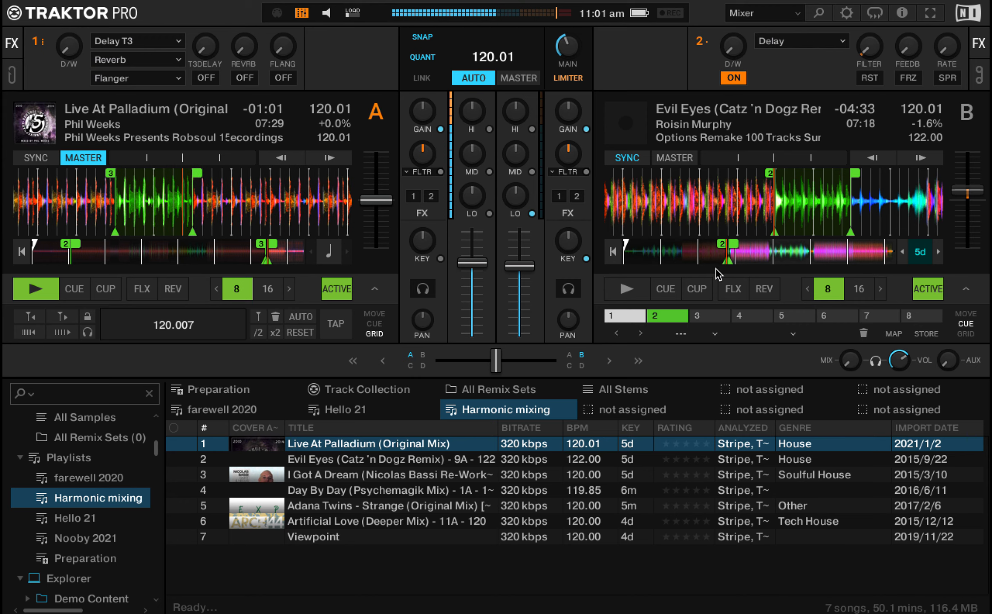
pyautogui.press('8')
pyautogui.press('k')
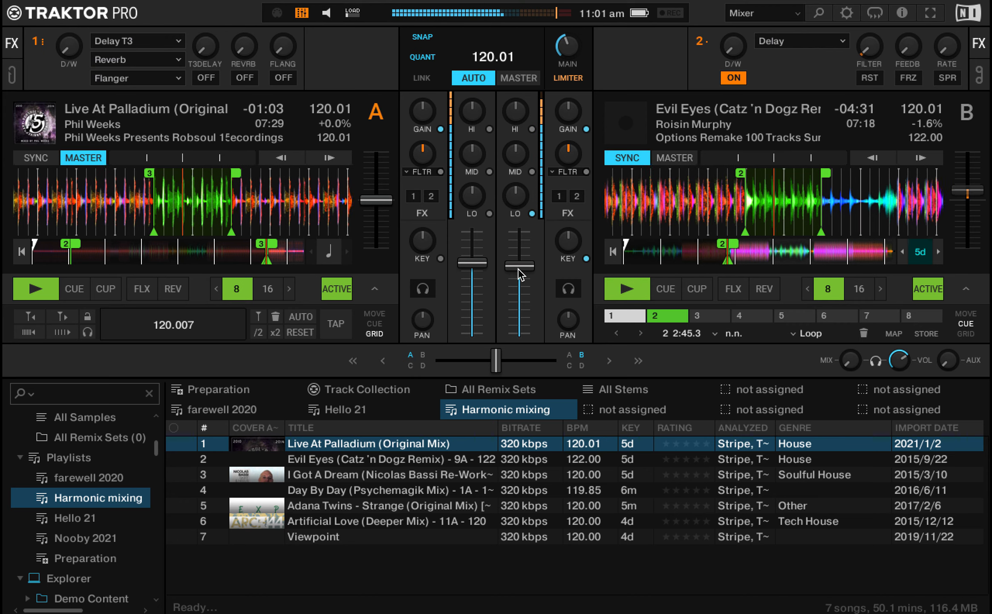
# Step: Transition from deck A to deck B by moving the low-EQ cut to deck A and releasing deck B's loop, ending with playback stopped
pyautogui.moveTo(478, 263); pyautogui.dragTo(527, 264)
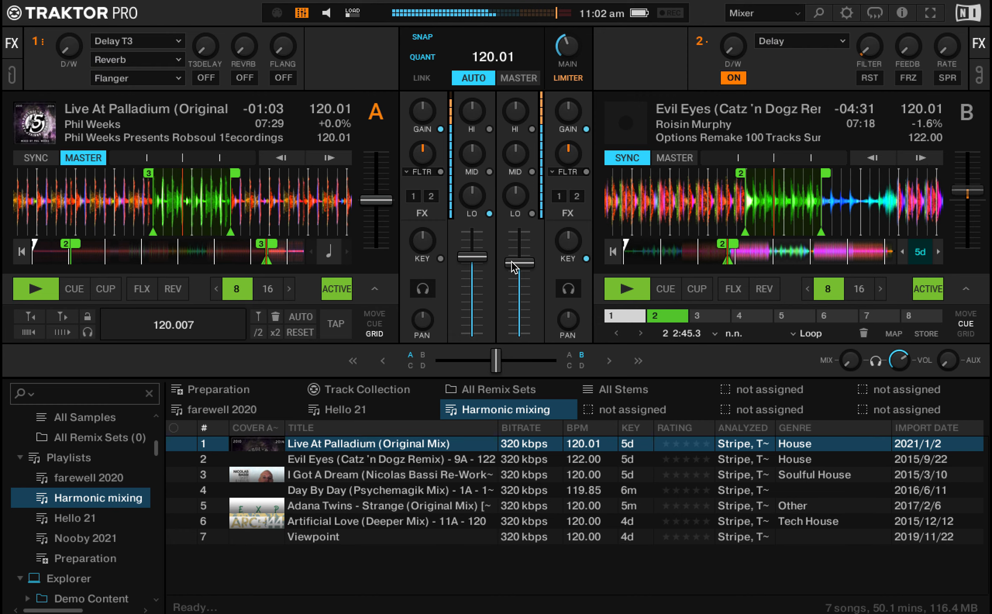
pyautogui.moveTo(478, 253); pyautogui.dragTo(513, 252)
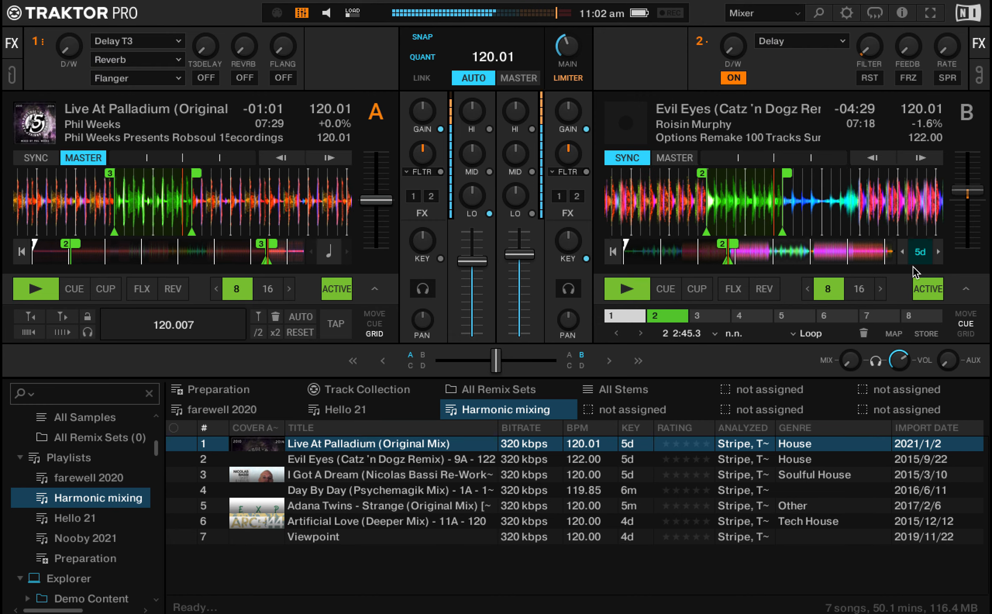
pyautogui.click(929, 289)
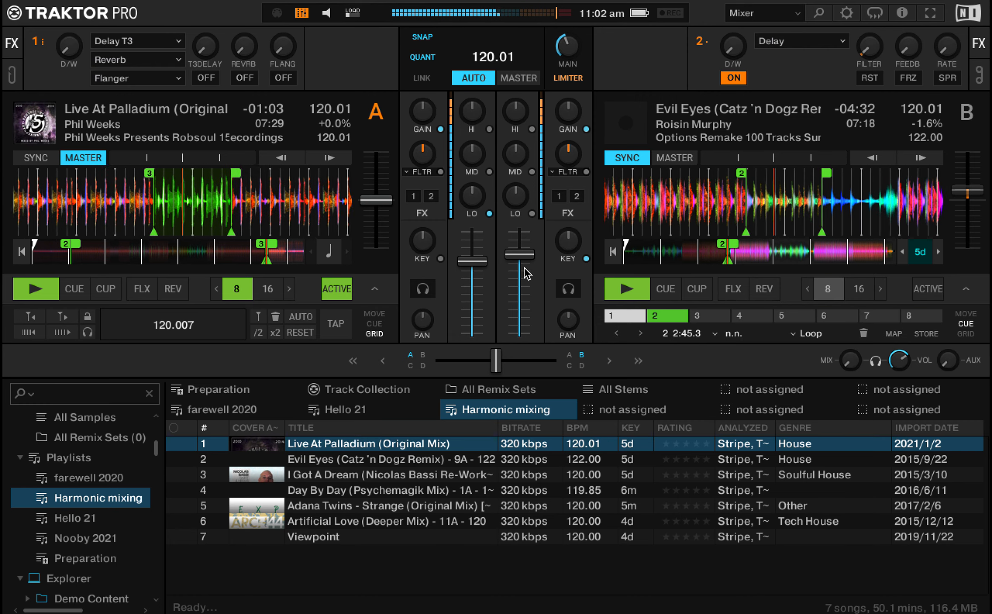
pyautogui.moveTo(473, 262); pyautogui.dragTo(475, 263)
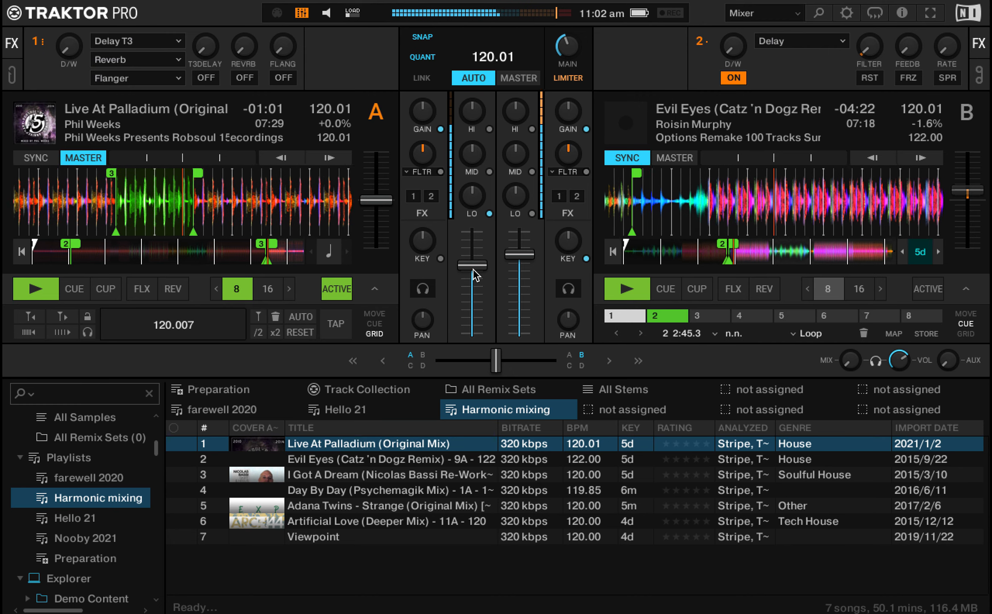
pyautogui.press('space')
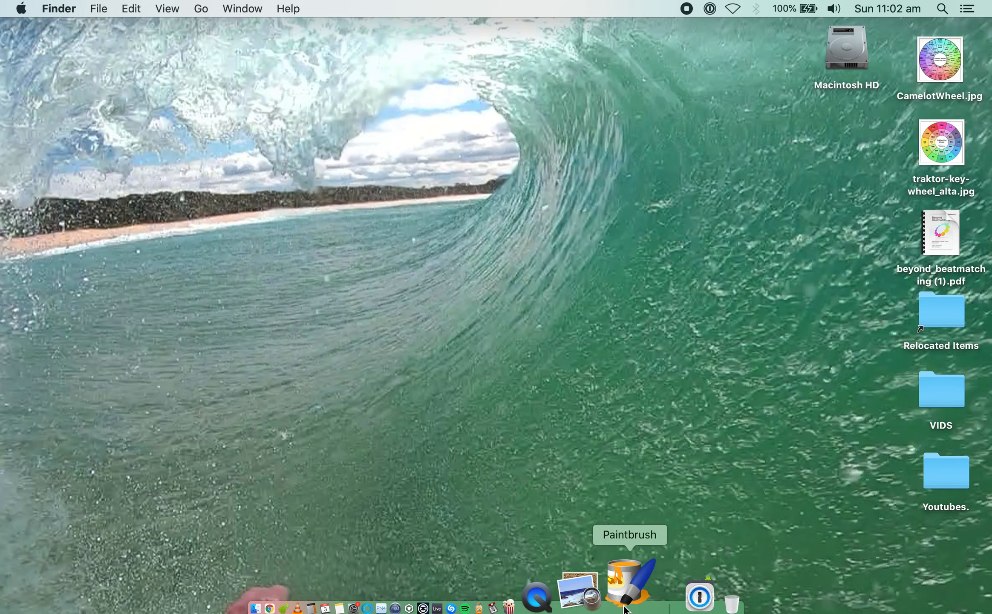
# Step: Switch to Paintbrush and create a new blank image
pyautogui.click(624, 606)
pyautogui.click(475, 262)
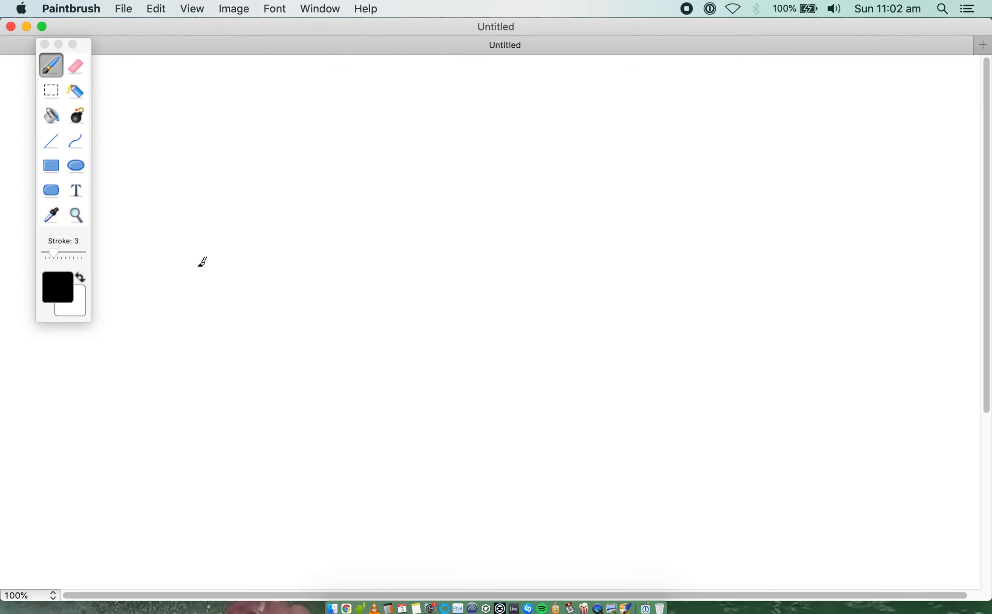
pyautogui.moveTo(190, 263); pyautogui.dragTo(307, 256)
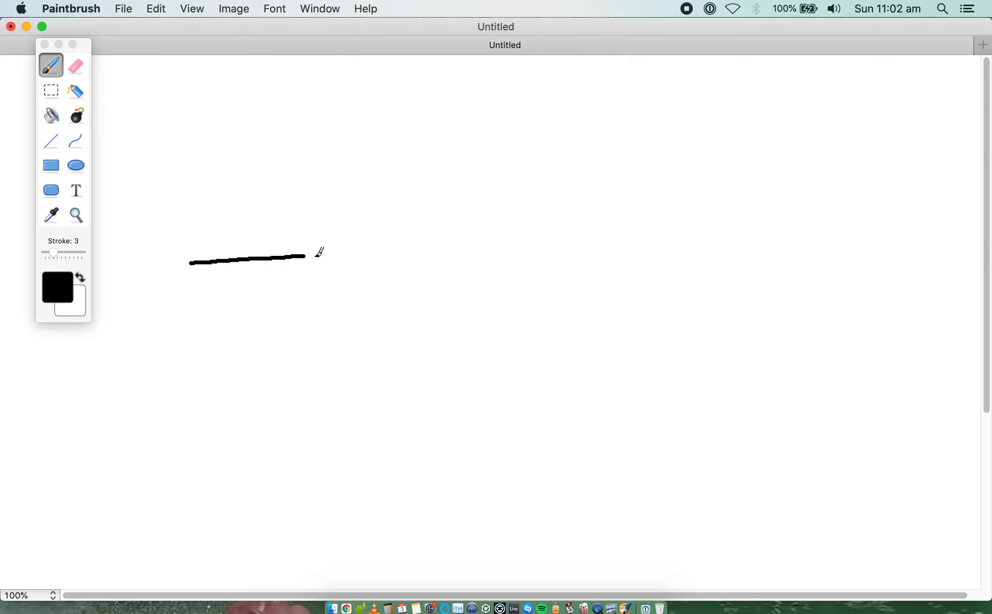
pyautogui.moveTo(313, 255); pyautogui.dragTo(467, 261)
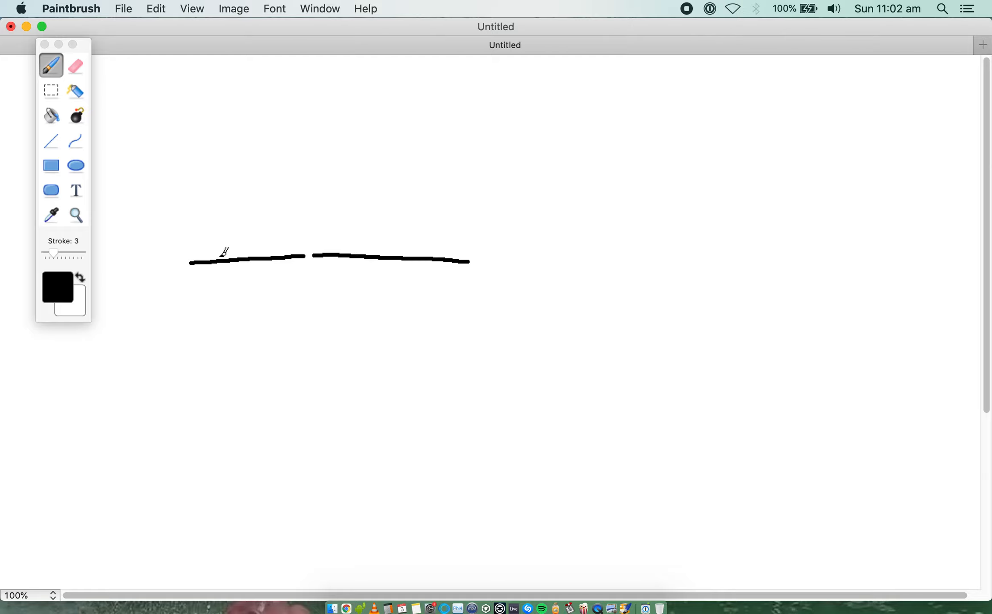
pyautogui.press('super+z')
pyautogui.press('super+z')
# Step: With the Line tool, draw two separate horizontal black lines of similar length, the second starting lower and to the right of the first
pyautogui.click(51, 141)
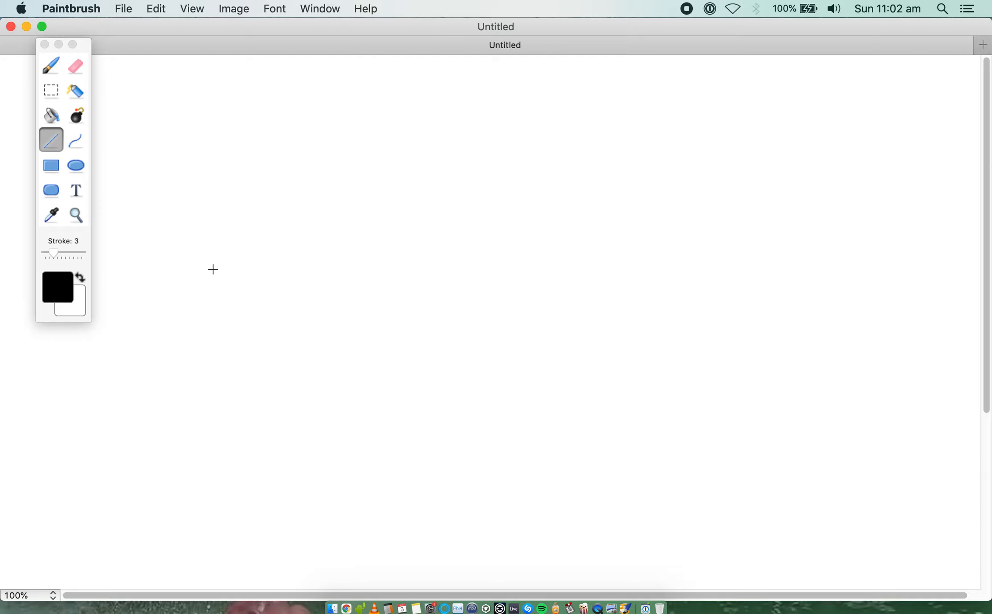
pyautogui.moveTo(213, 269); pyautogui.dragTo(298, 268)
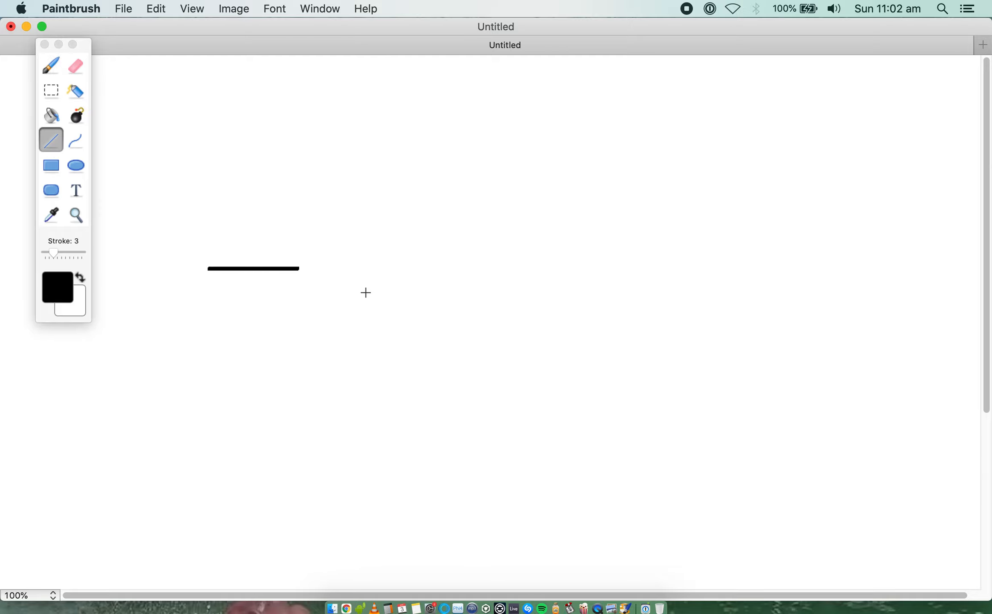
pyautogui.moveTo(319, 268); pyautogui.dragTo(410, 267)
pyautogui.press('super+z')
pyautogui.moveTo(308, 303); pyautogui.dragTo(402, 303)
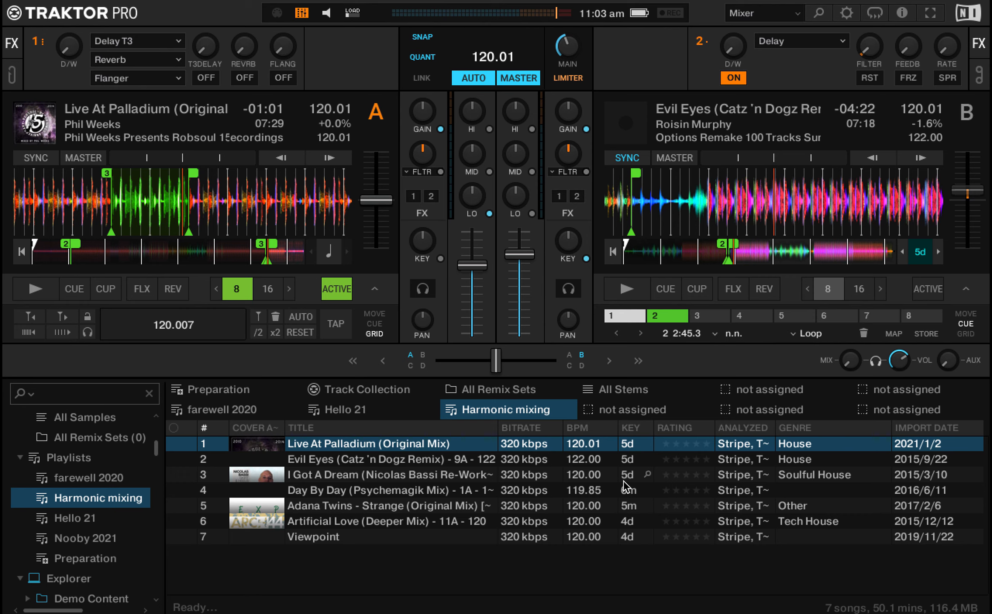
# Step: Switch back to Traktor, load Adana Twins - Strange (Original Mix) onto deck B, and start deck A from its hotcue 3 loop
pyautogui.moveTo(455, 503); pyautogui.dragTo(692, 197)
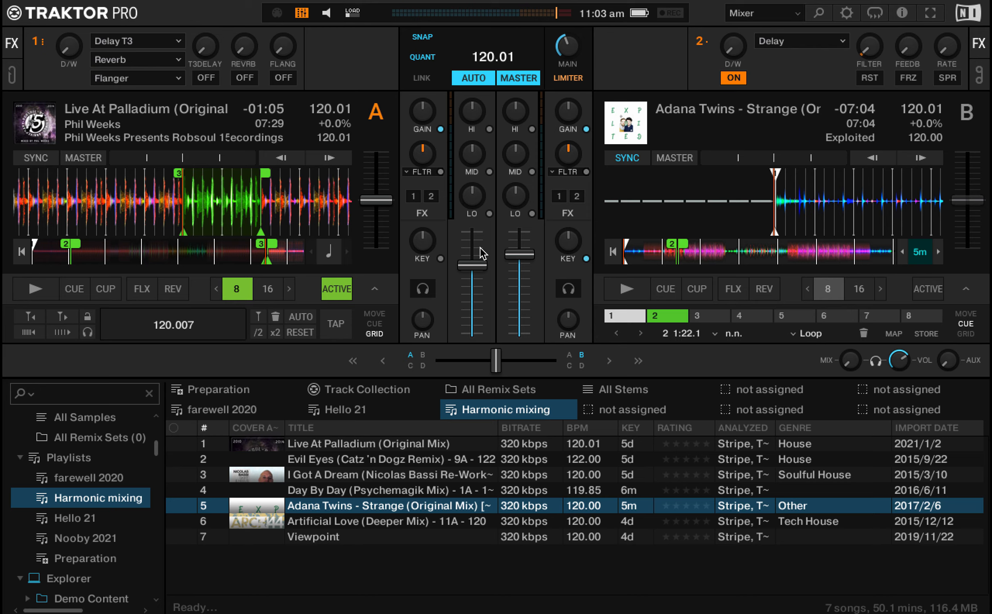
pyautogui.press('s')
pyautogui.press('a')
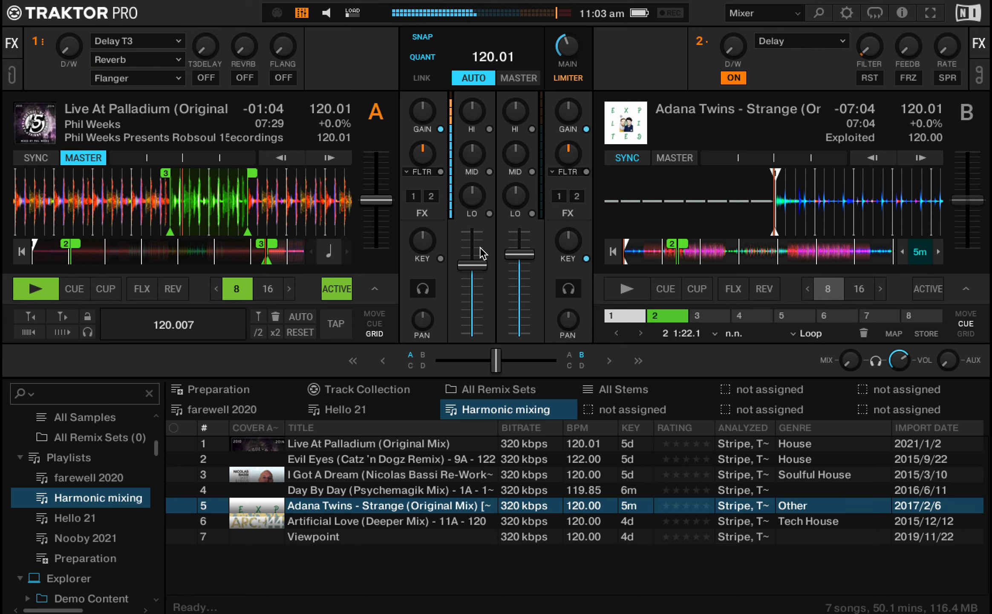
# Step: Replace hotcue 3 on deck A with a new 8-beat loop stored at about 6:12
pyautogui.click(375, 324)
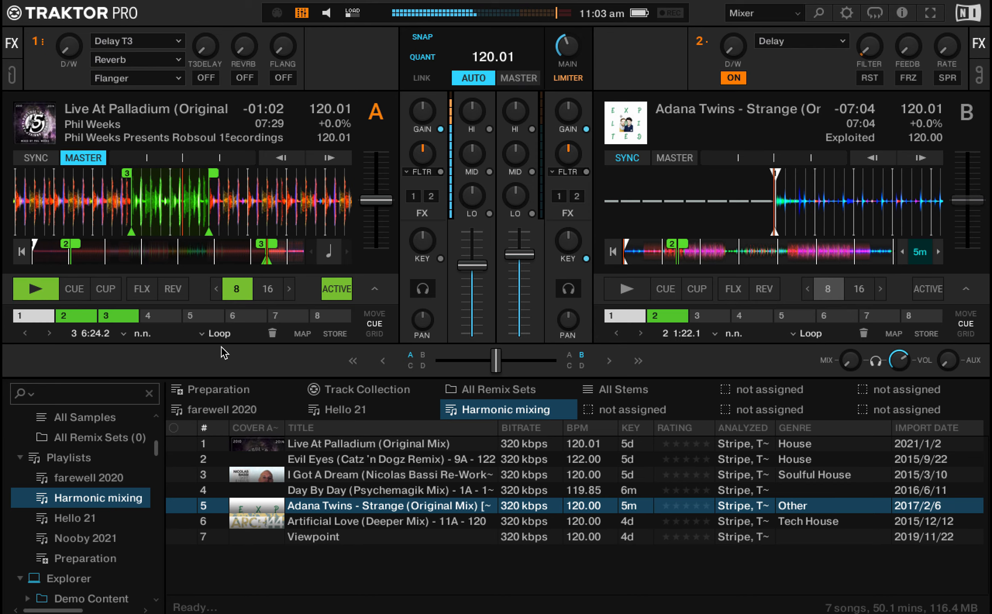
pyautogui.click(272, 333)
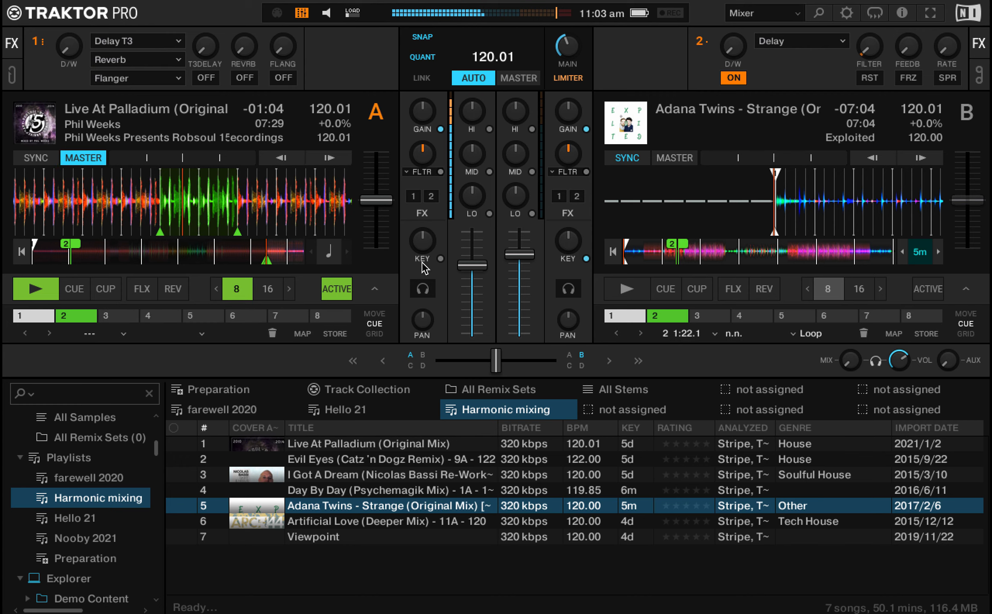
pyautogui.click(83, 318)
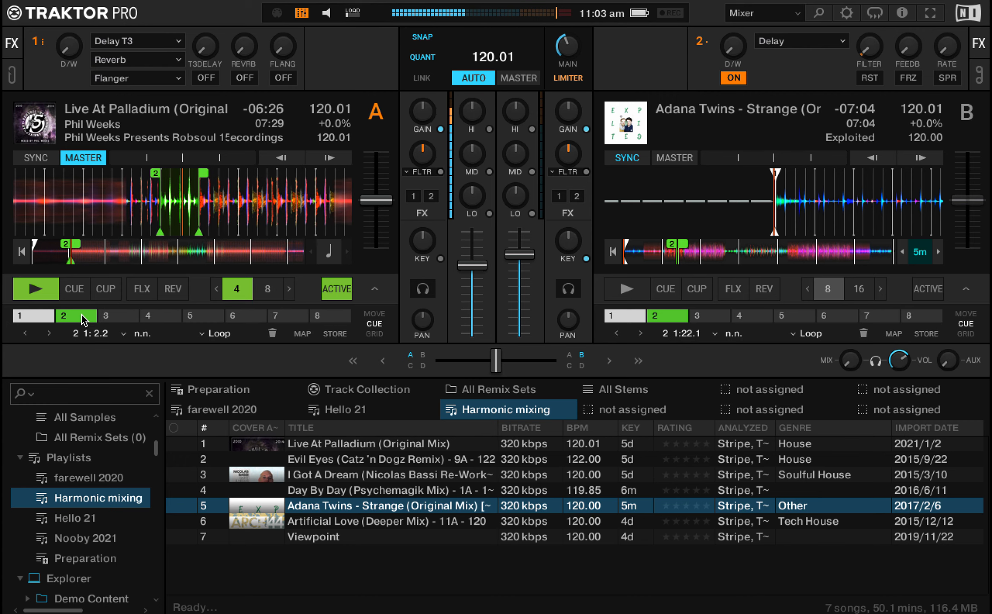
pyautogui.click(259, 255)
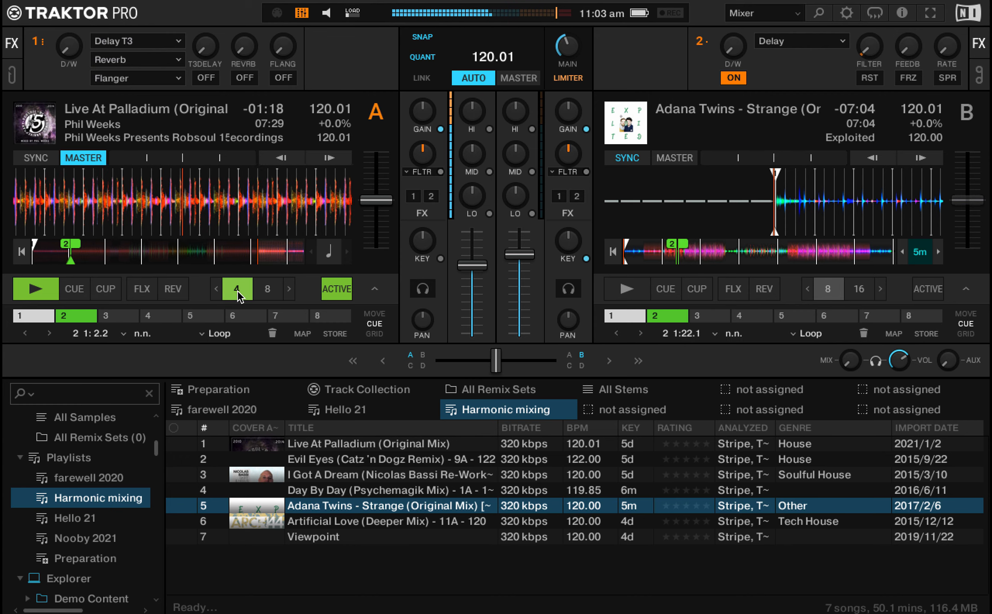
pyautogui.click(261, 290)
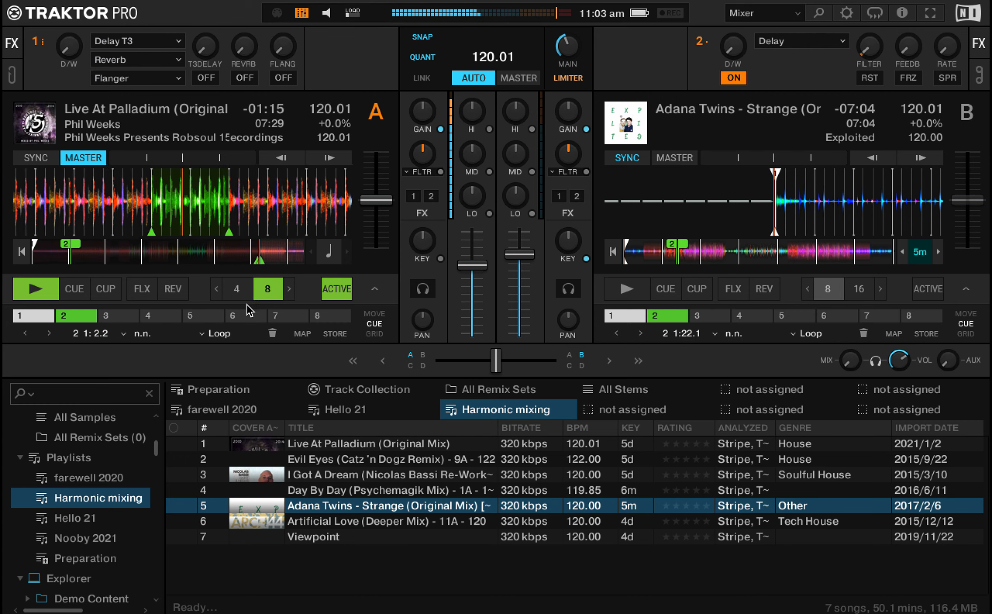
pyautogui.click(111, 316)
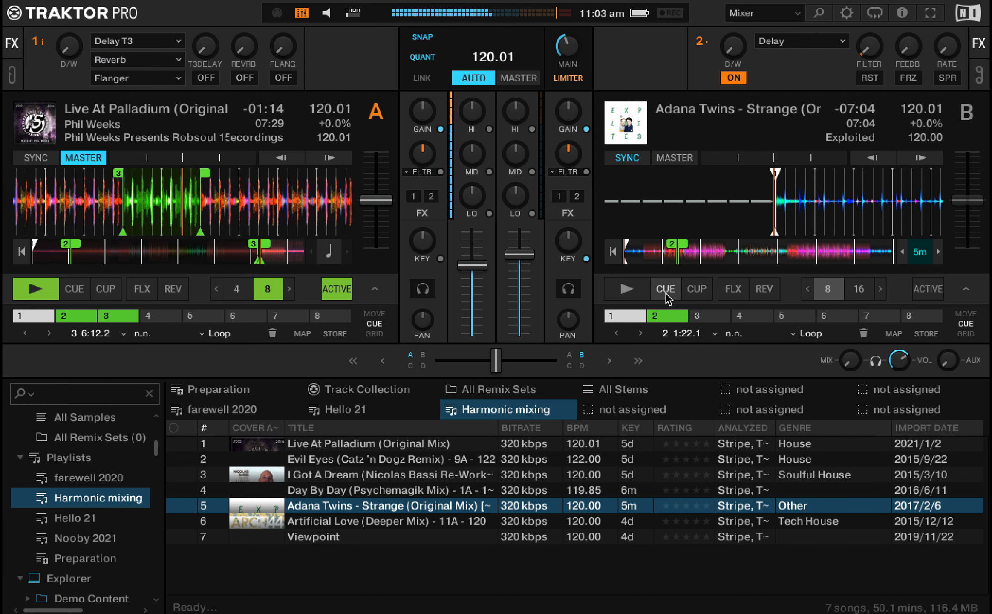
# Step: Turn off key lock on deck B and restart deck A with its volume fader raised and deck B's lowered slightly
pyautogui.press('a')
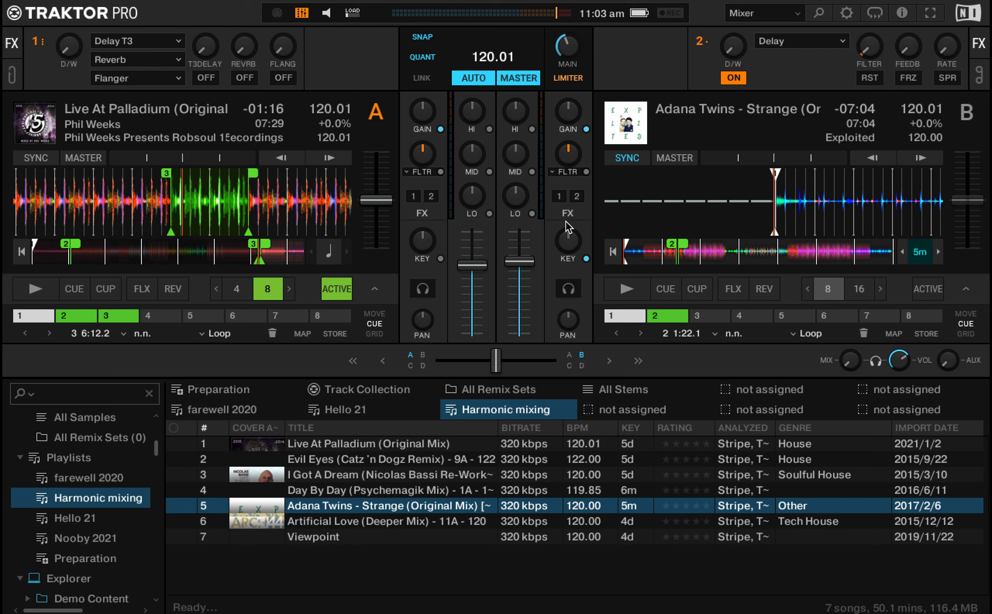
pyautogui.click(591, 258)
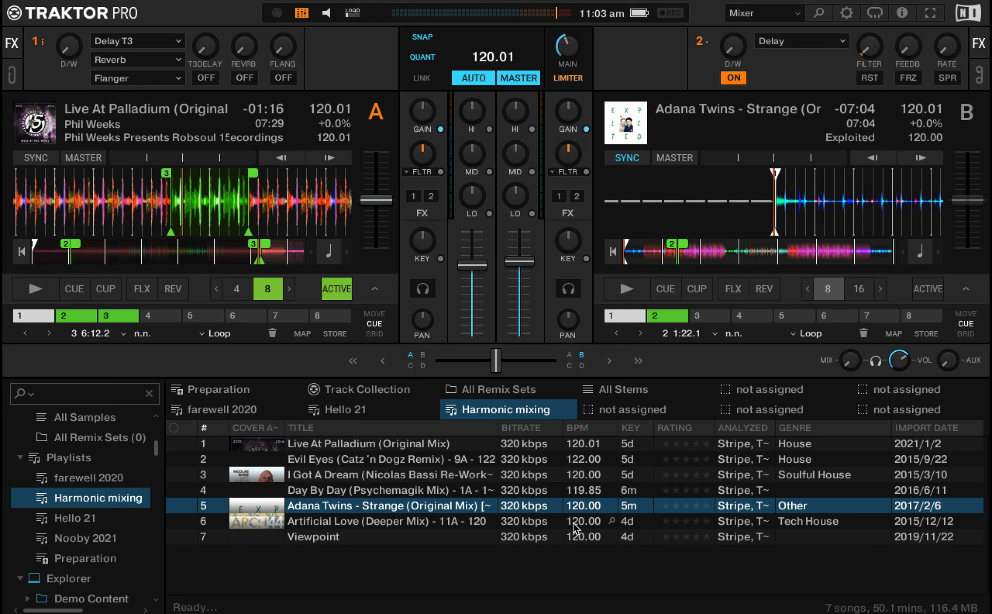
pyautogui.press('space')
pyautogui.moveTo(474, 265); pyautogui.dragTo(473, 255)
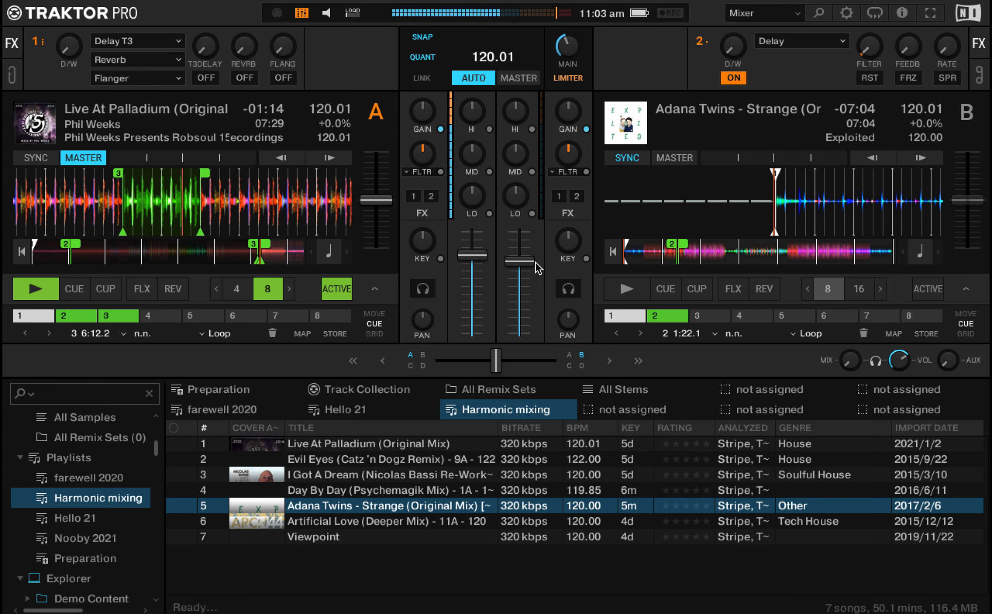
pyautogui.moveTo(524, 260); pyautogui.dragTo(524, 262)
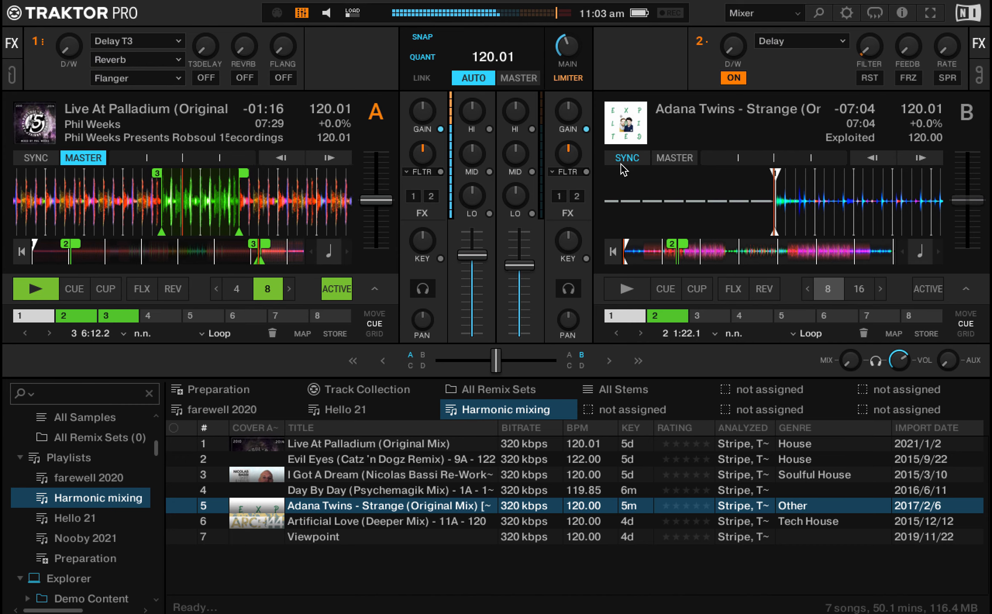
# Step: Start Strange on deck B from its hotcue 2 loop and blend it in at a higher fader level with its lows cut
pyautogui.press('7')
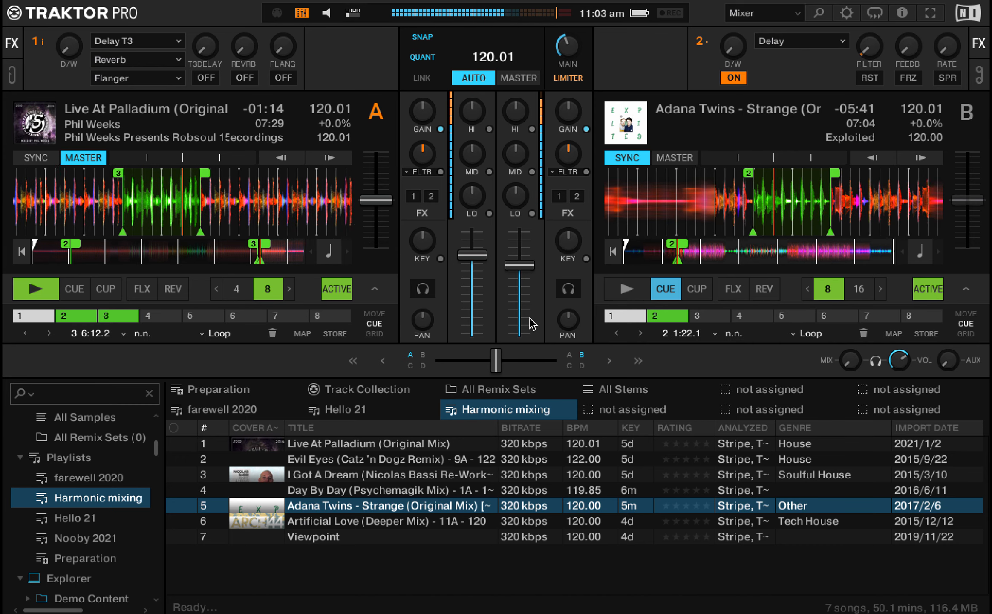
pyautogui.press('k')
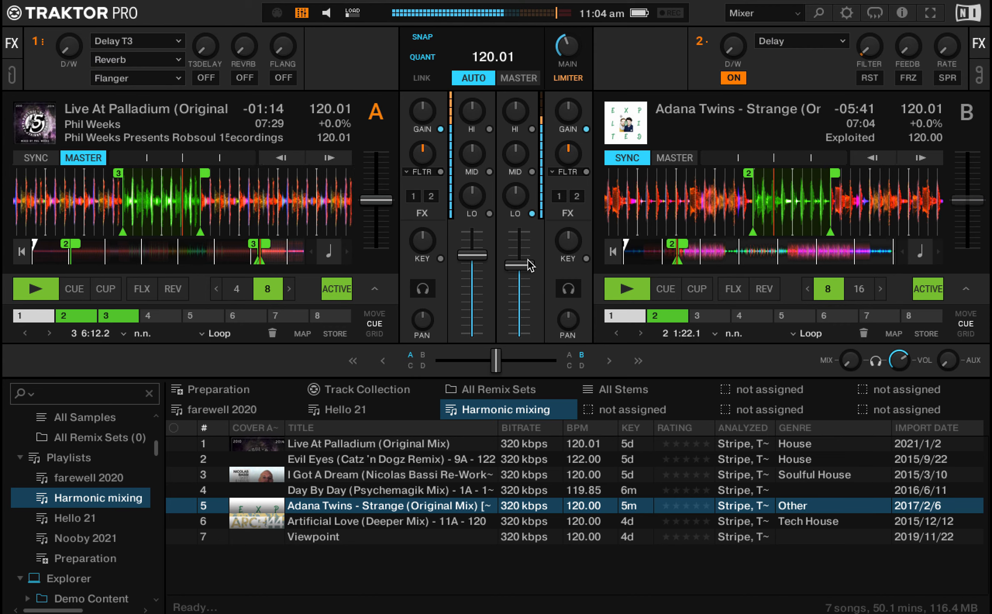
pyautogui.moveTo(516, 265); pyautogui.dragTo(513, 265)
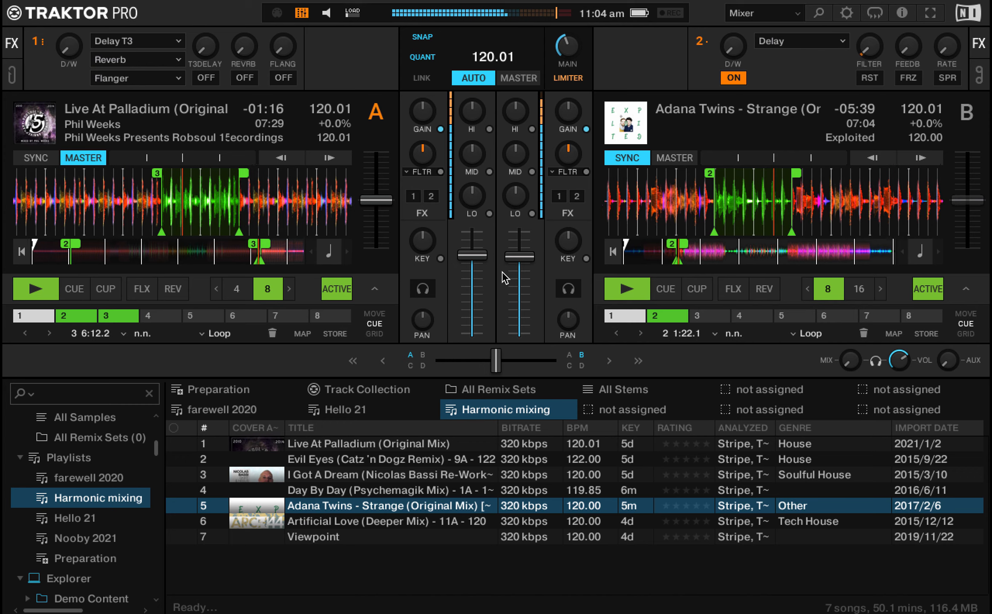
pyautogui.click(532, 214)
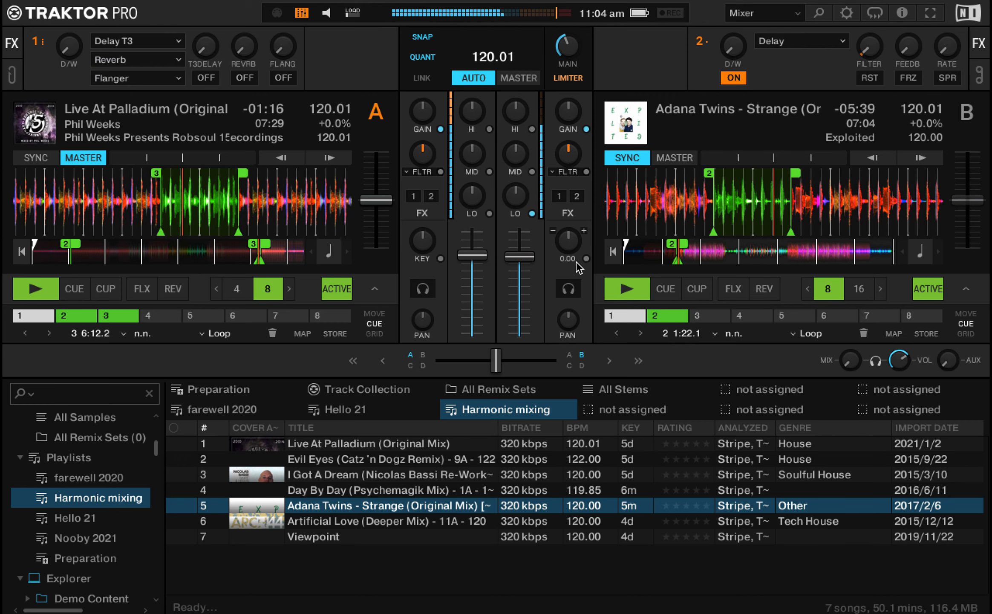
# Step: Release deck B's loop and fade deck A down with its lows cut, finishing with only deck B playing
pyautogui.click(925, 290)
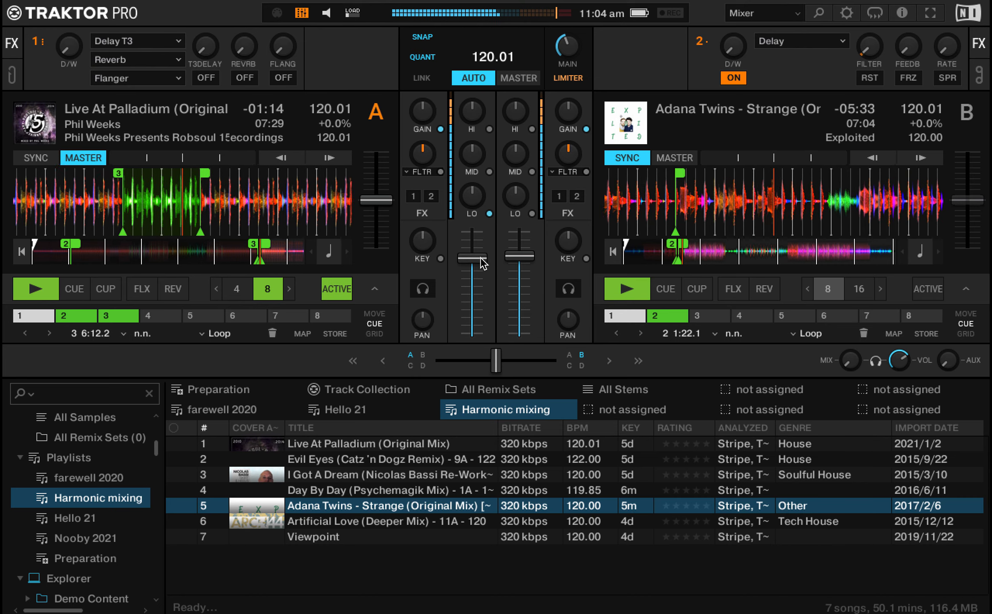
pyautogui.moveTo(471, 255); pyautogui.dragTo(475, 260)
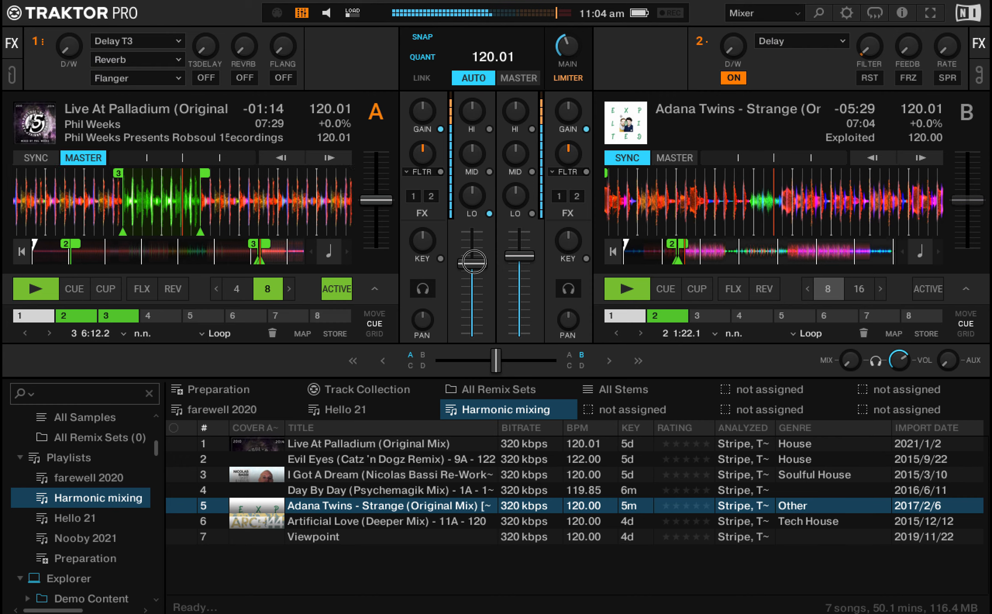
pyautogui.moveTo(473, 263); pyautogui.dragTo(472, 271)
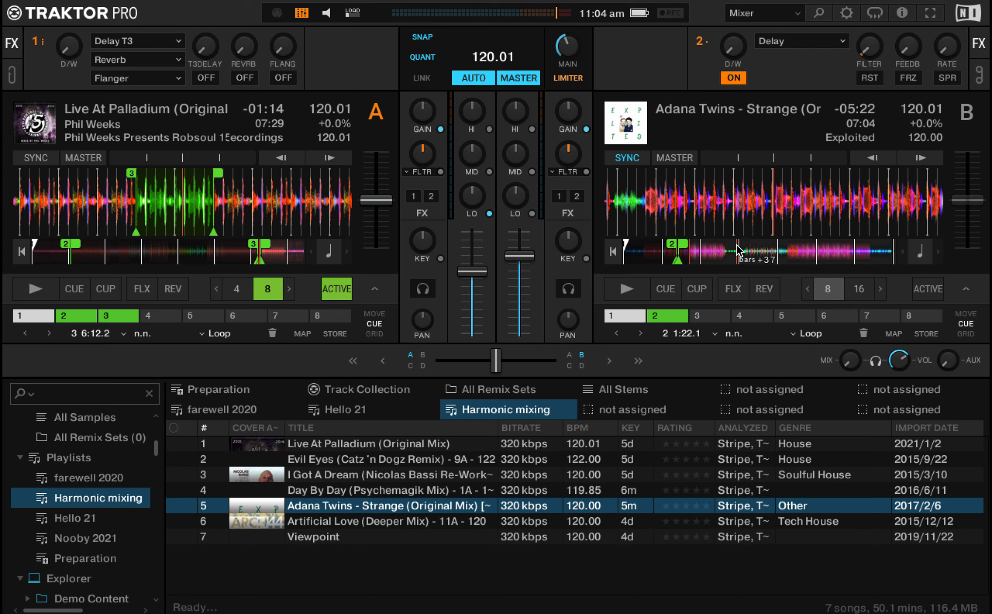
pyautogui.press('k')
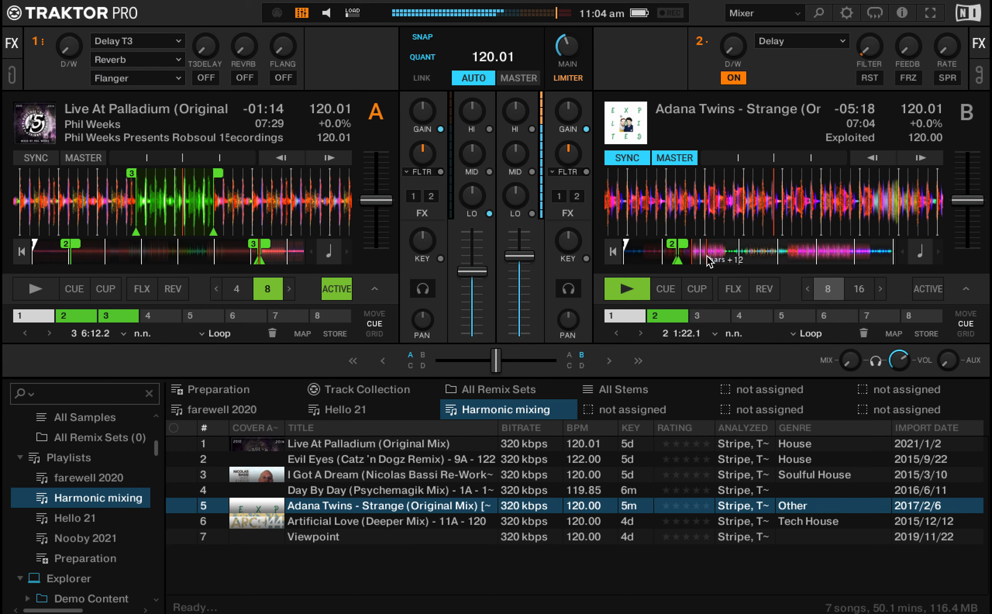
# Step: Skip Strange on deck B forward to its breakdown with about 2:49 remaining, stop playback and lower its volume fader slightly
pyautogui.moveTo(708, 261); pyautogui.dragTo(786, 256)
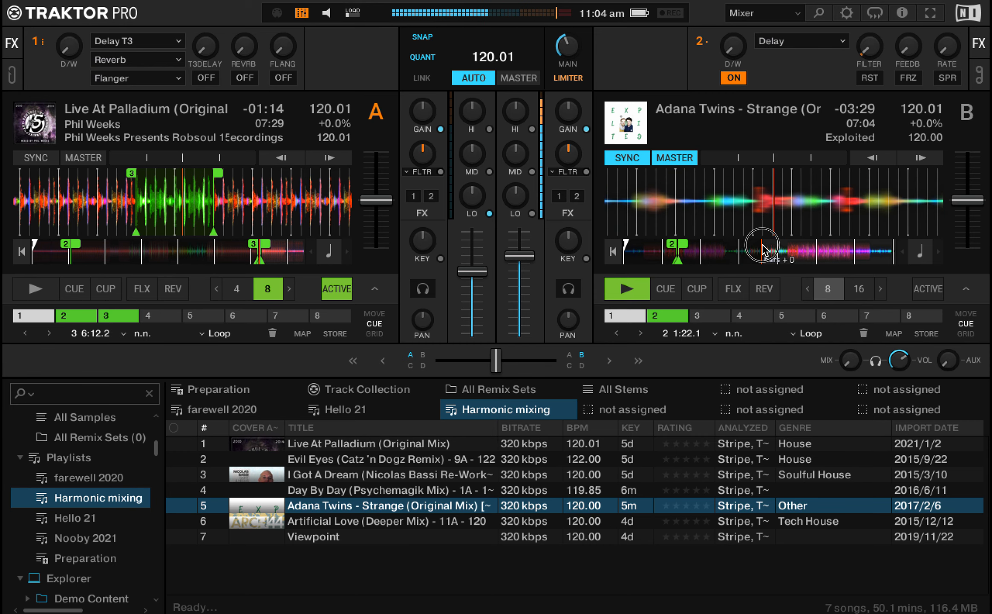
pyautogui.click(787, 255)
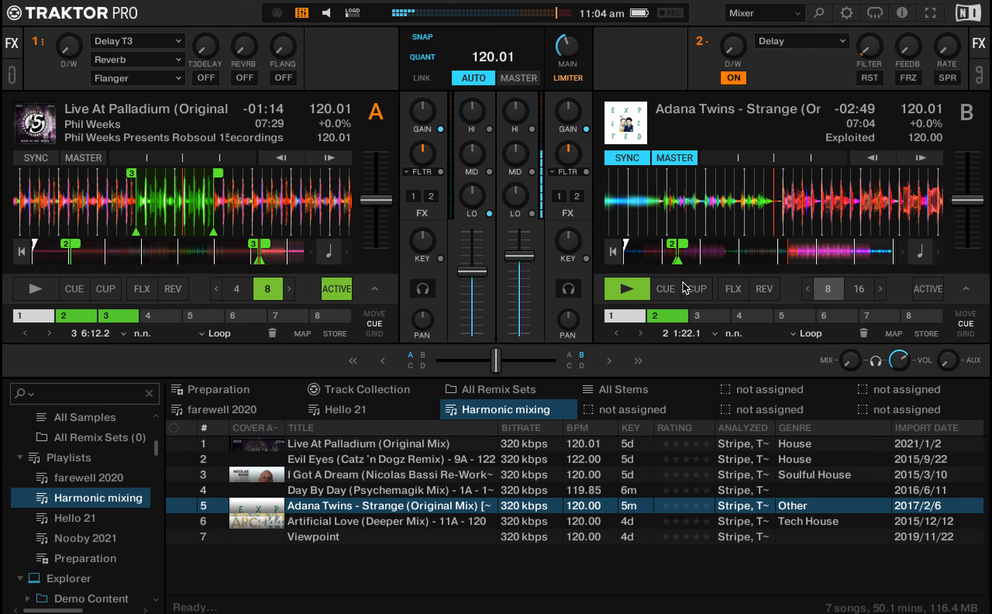
pyautogui.press('space')
pyautogui.click(514, 257)
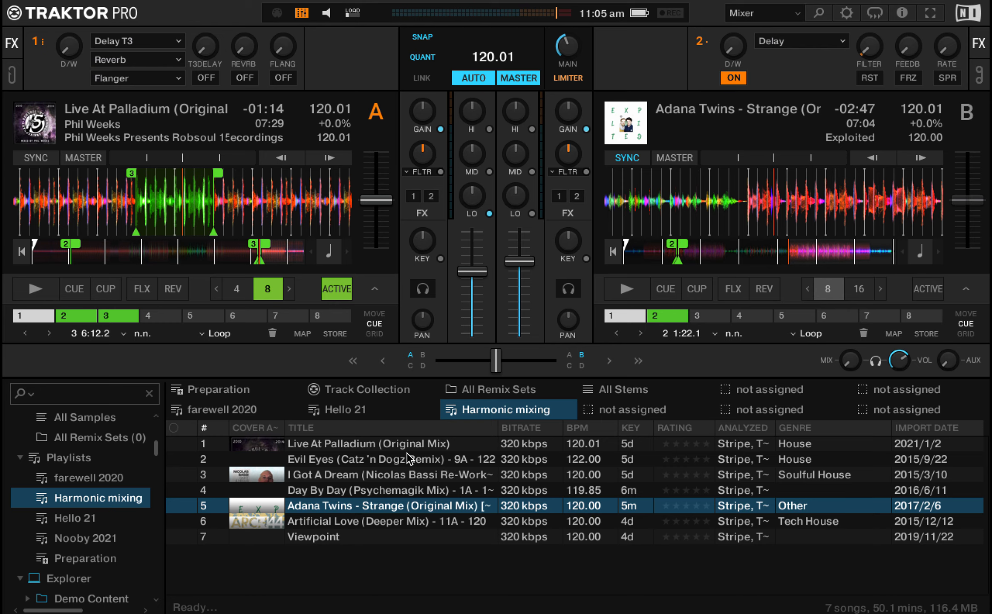
# Step: Load Evil Eyes on deck A and Viewpoint on deck B, with key lock and sync enabled on deck B
pyautogui.moveTo(364, 459); pyautogui.dragTo(168, 262)
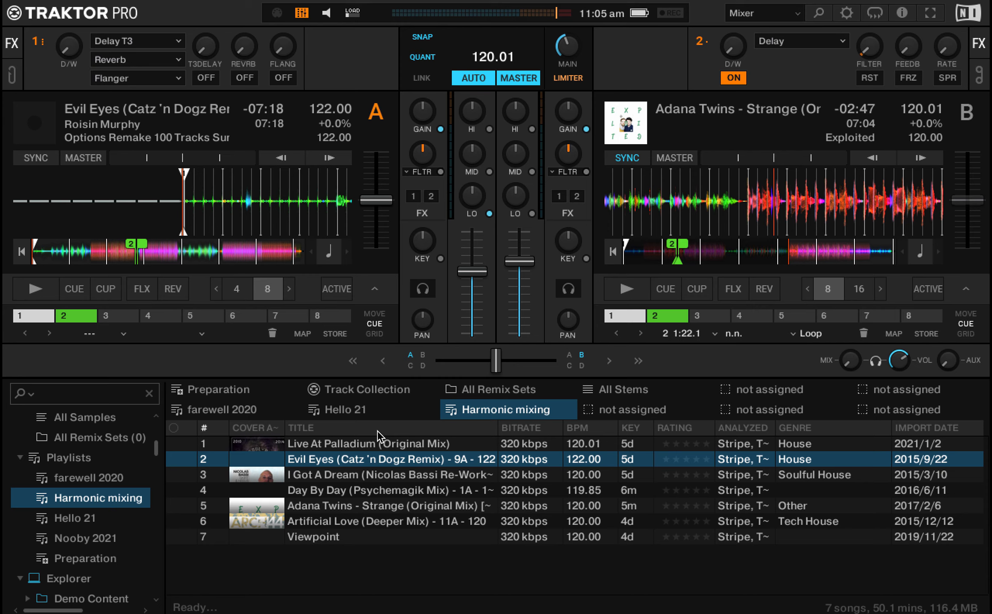
pyautogui.moveTo(367, 540); pyautogui.dragTo(878, 196)
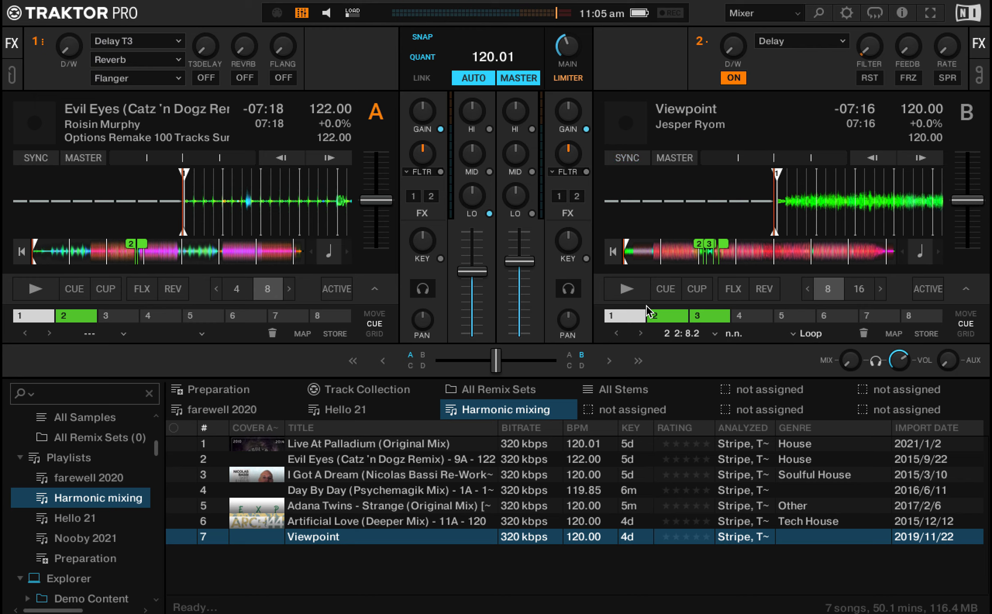
pyautogui.click(587, 259)
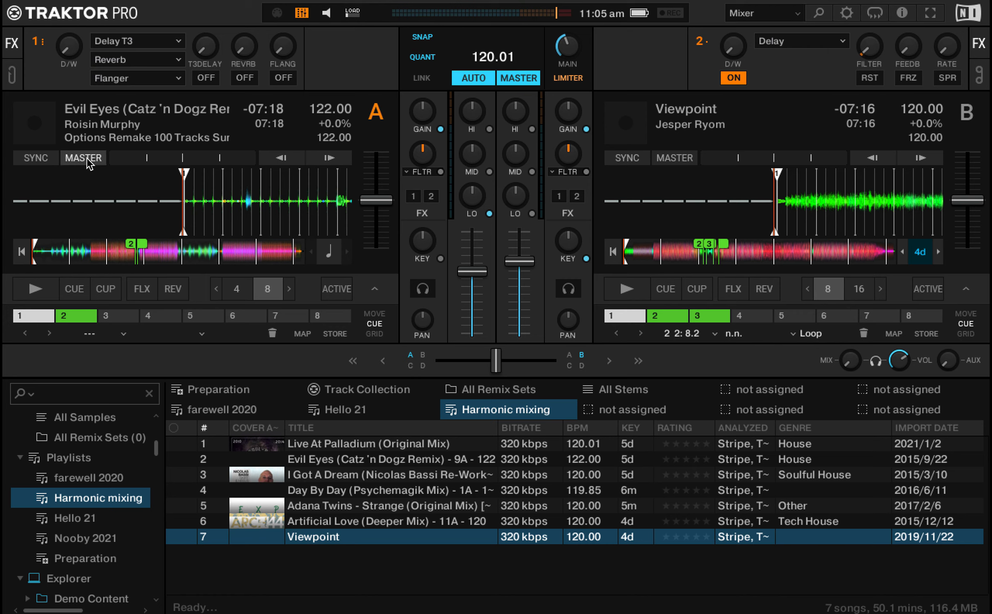
pyautogui.click(635, 159)
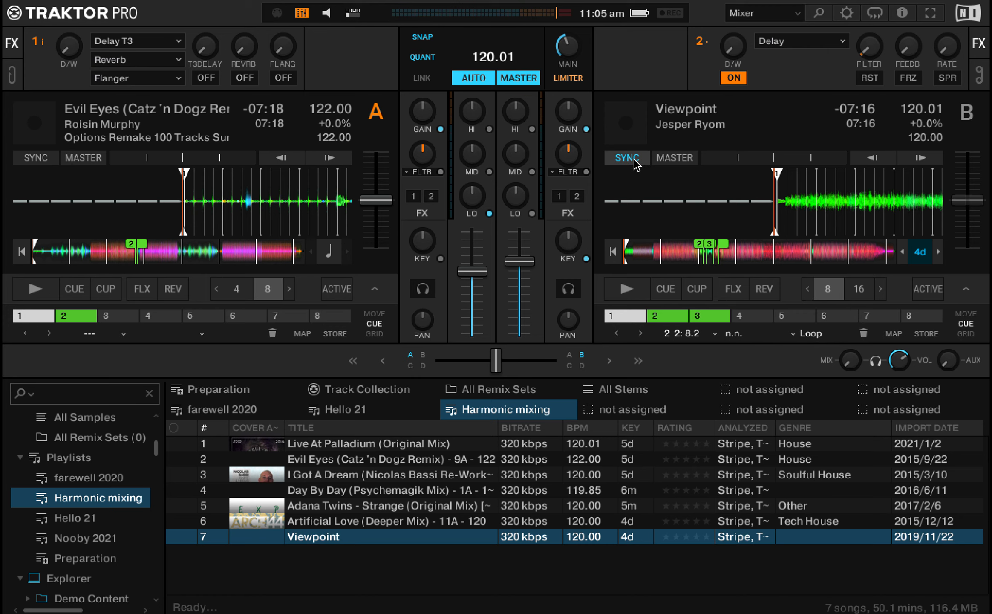
# Step: Start Evil Eyes and Viewpoint from their hotcue 2 loops, with deck A's lows restored and its volume fader raised slightly
pyautogui.press('2')
pyautogui.press('space')
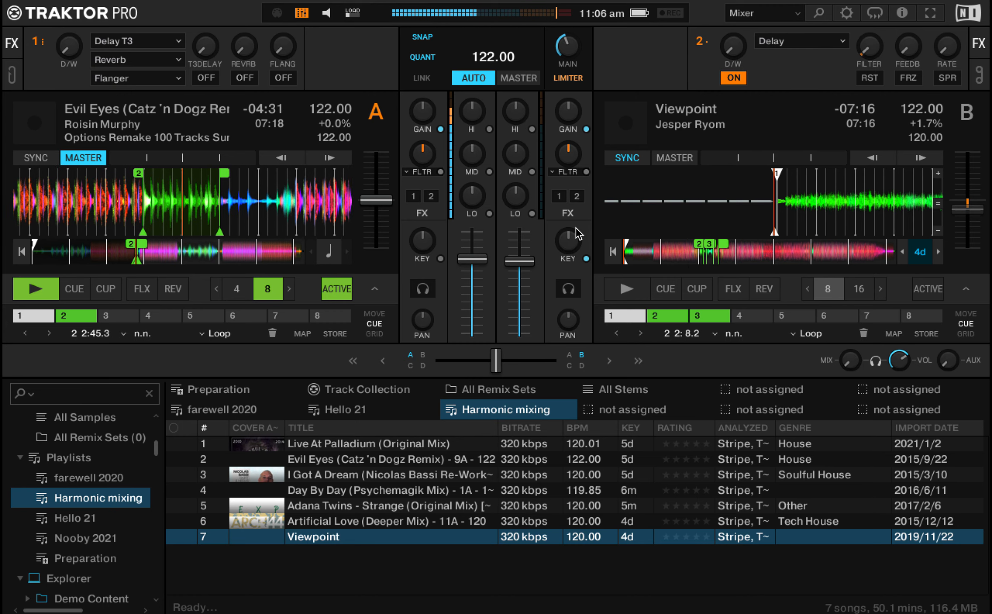
pyautogui.press('7')
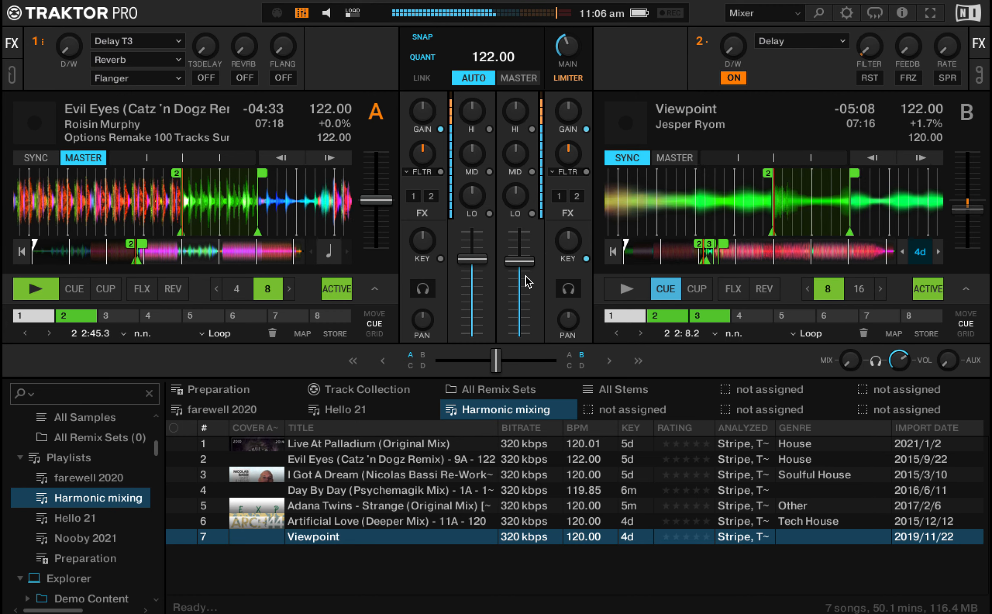
pyautogui.press('space')
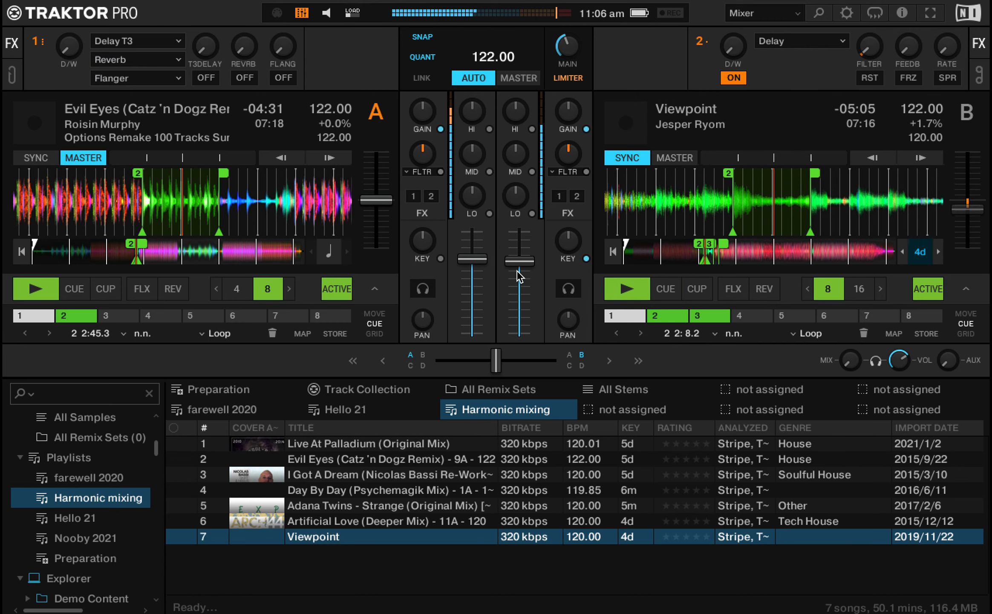
pyautogui.moveTo(518, 262); pyautogui.dragTo(518, 263)
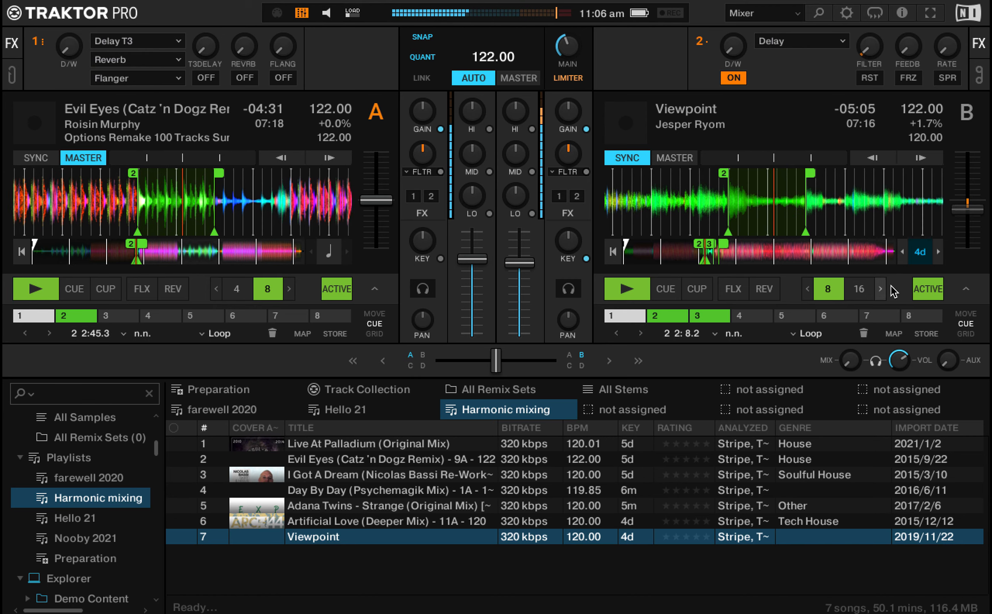
# Step: Release deck B's loop and lower both volume faders, leaving deck B's slightly below deck A's
pyautogui.click(928, 288)
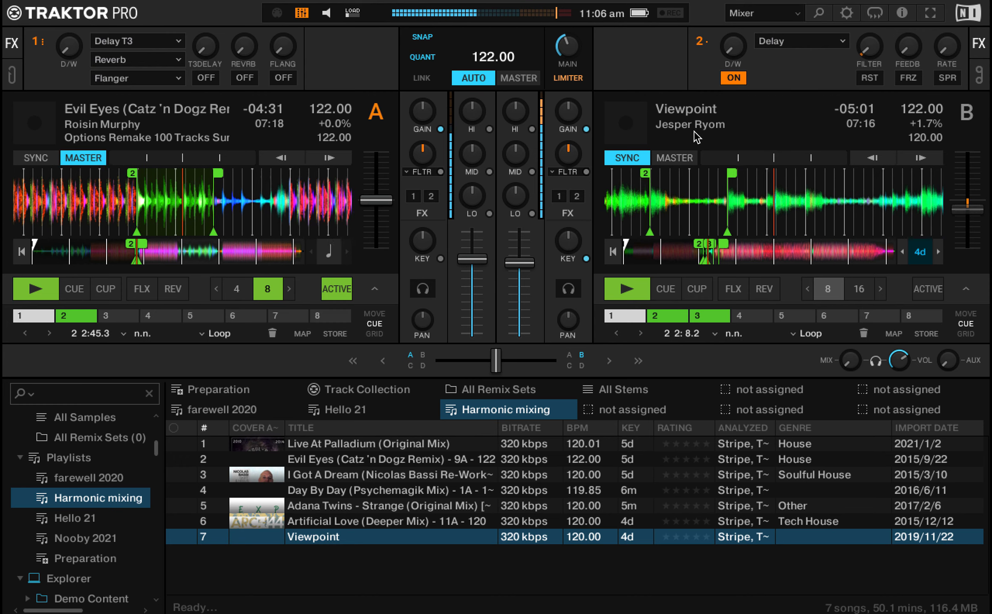
pyautogui.moveTo(473, 260); pyautogui.dragTo(486, 267)
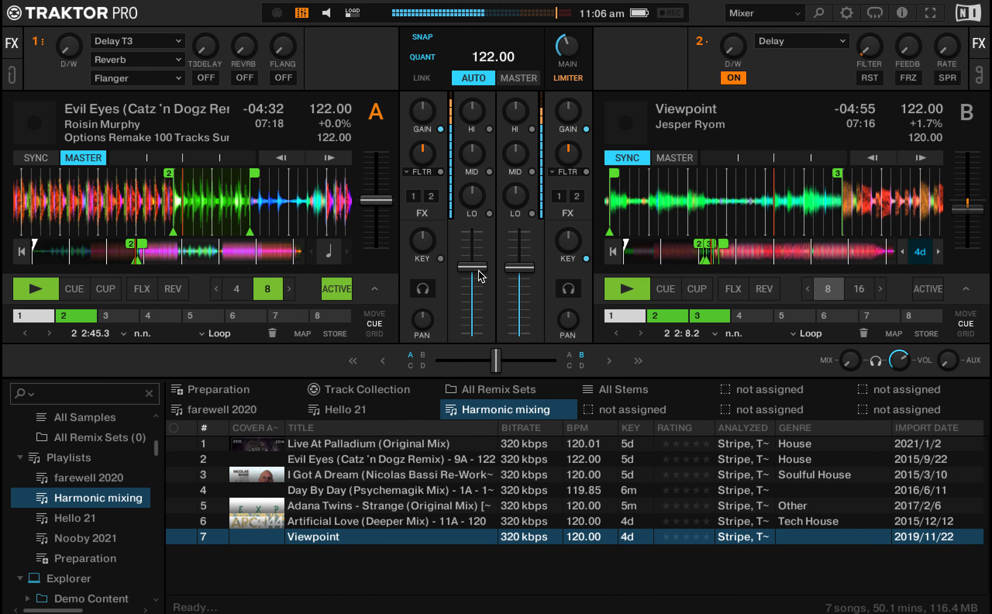
pyautogui.moveTo(475, 267)
pyautogui.mouseDown()
pyautogui.moveTo(489, 271)
pyautogui.moveTo(471, 274)
pyautogui.moveTo(519, 272)
pyautogui.moveTo(491, 263)
pyautogui.mouseUp()
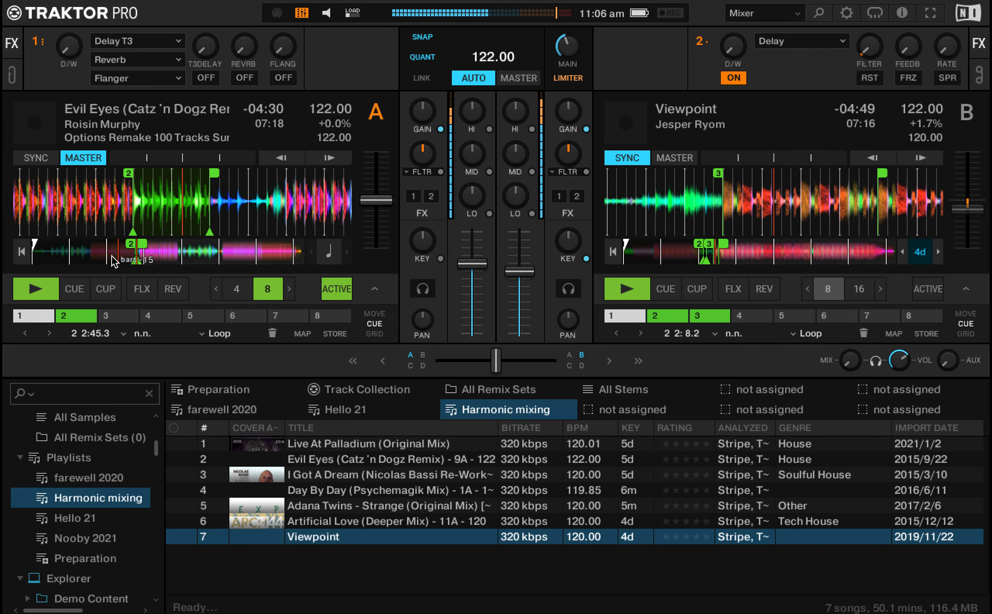
# Step: Jump deck A back to about 5:43 remaining and rebalance the mix with deck A's lows cut and both volume faders raised
pyautogui.click(95, 255)
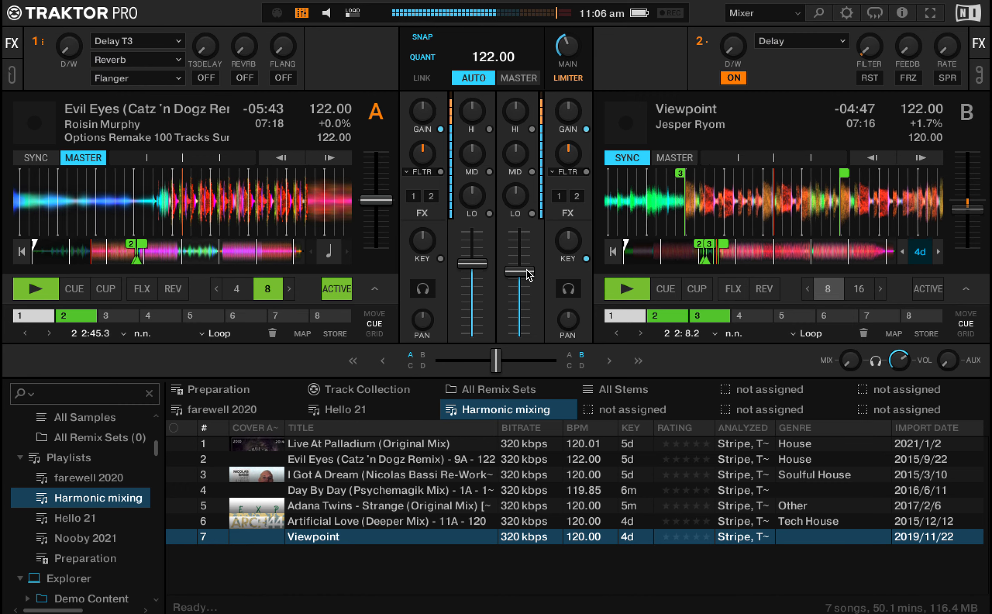
pyautogui.moveTo(473, 263); pyautogui.dragTo(473, 267)
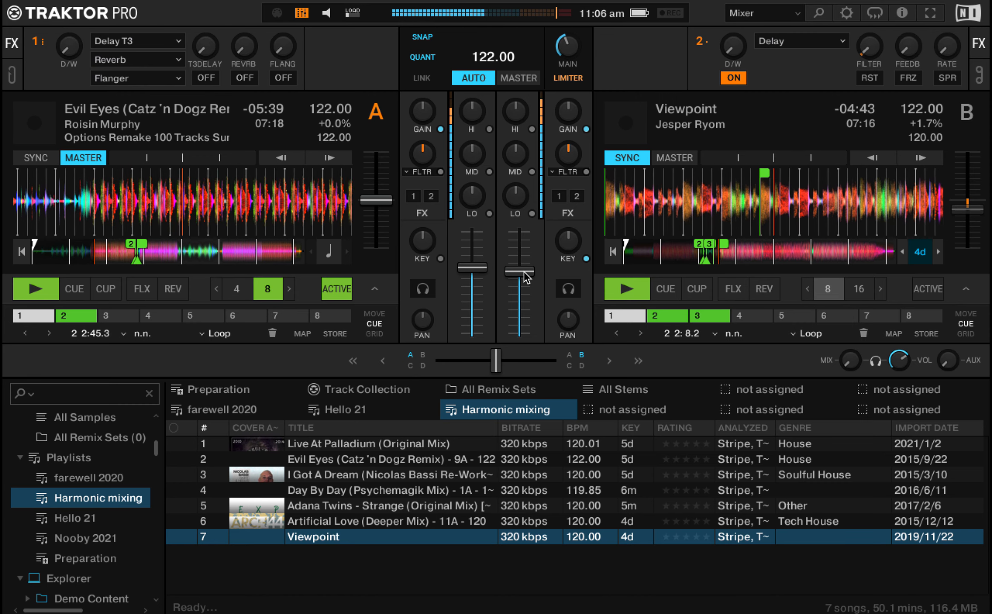
pyautogui.click(489, 213)
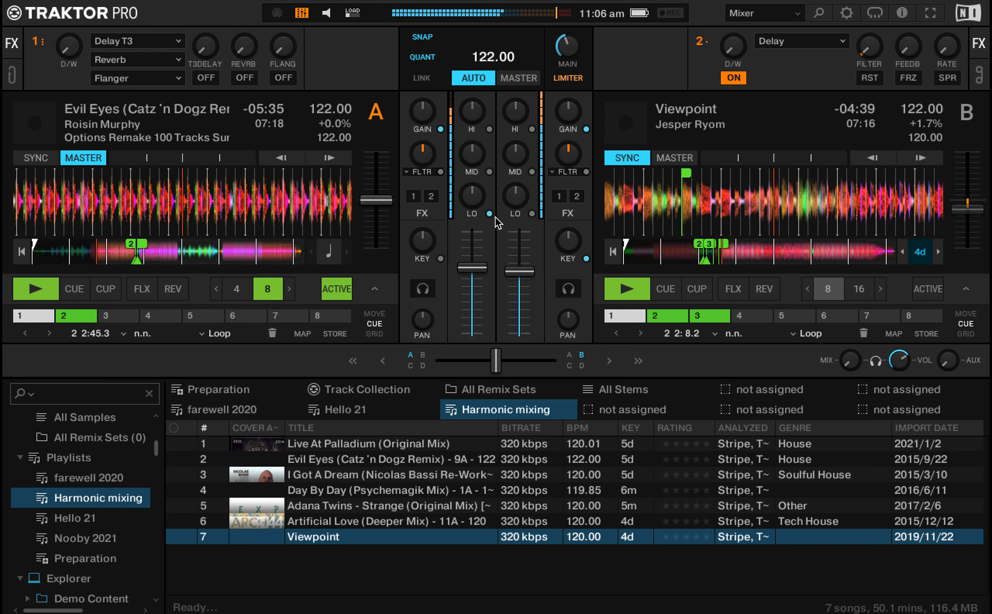
pyautogui.moveTo(481, 266); pyautogui.dragTo(517, 261)
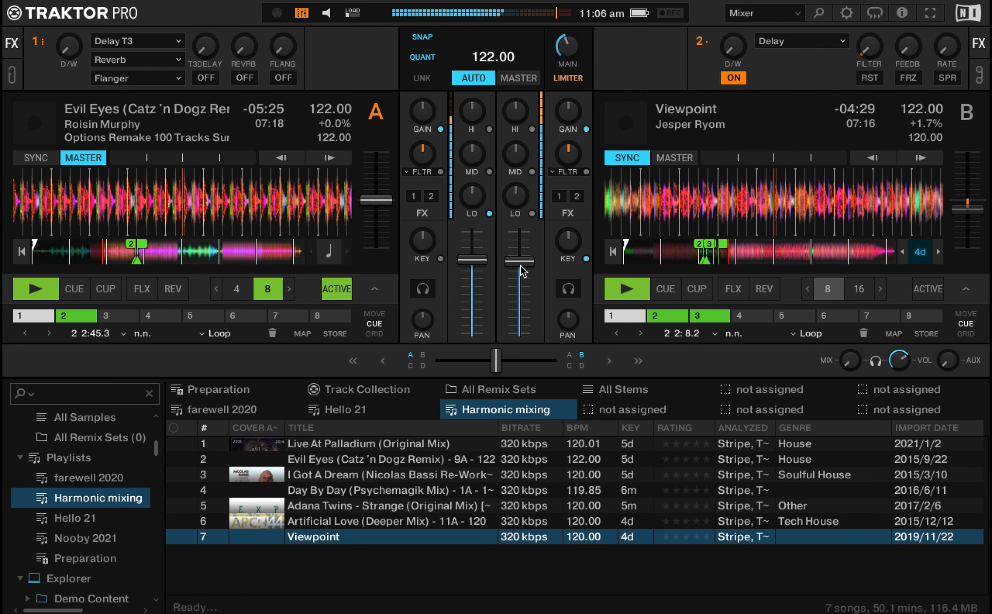
# Step: Switch to Paintbrush, delete the two black lines from the canvas and choose the brush tool
pyautogui.press('k')
pyautogui.press('s')
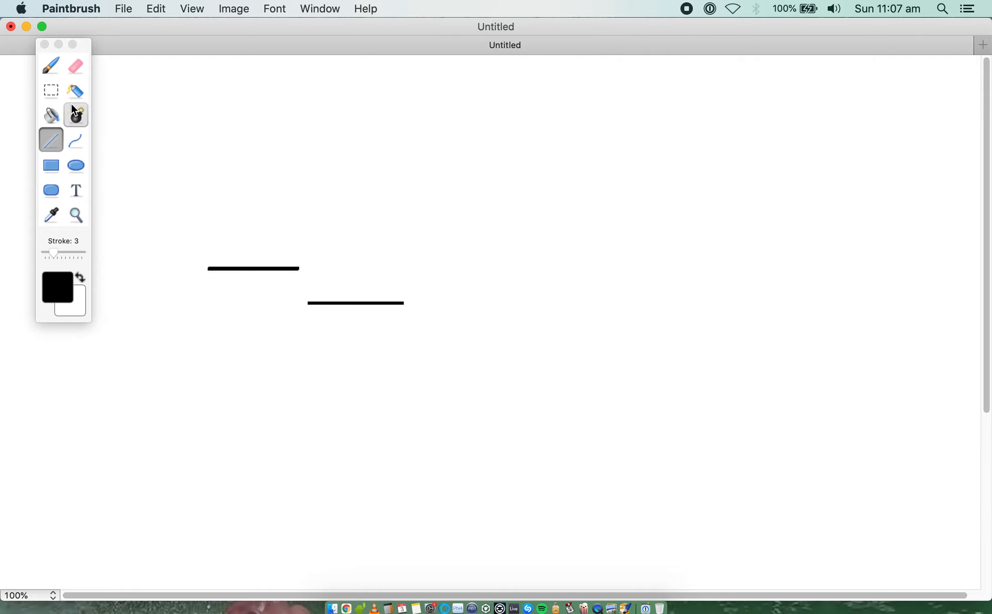
pyautogui.click(50, 91)
pyautogui.moveTo(455, 323); pyautogui.dragTo(483, 339)
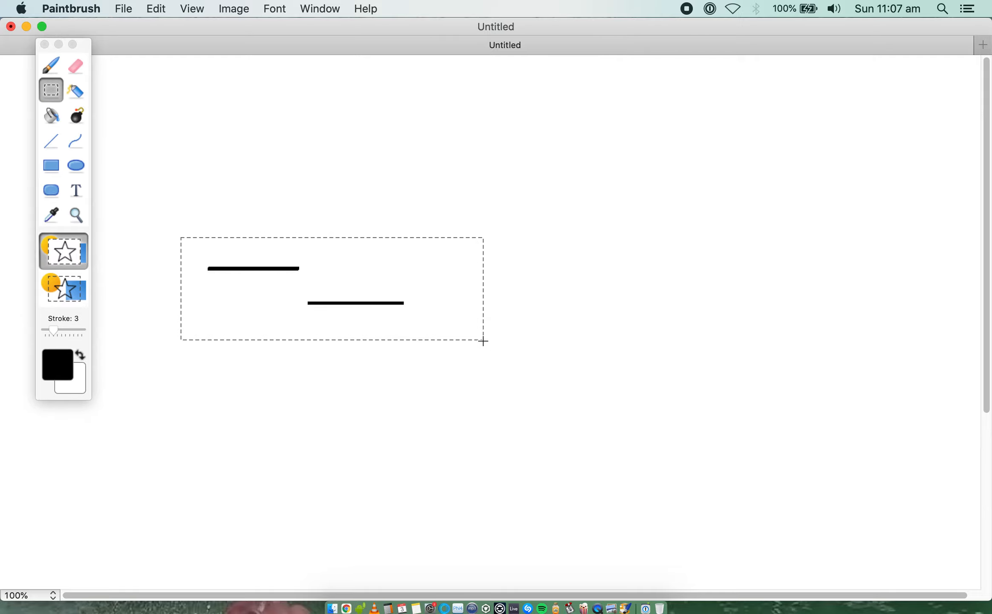
pyautogui.press('Delete')
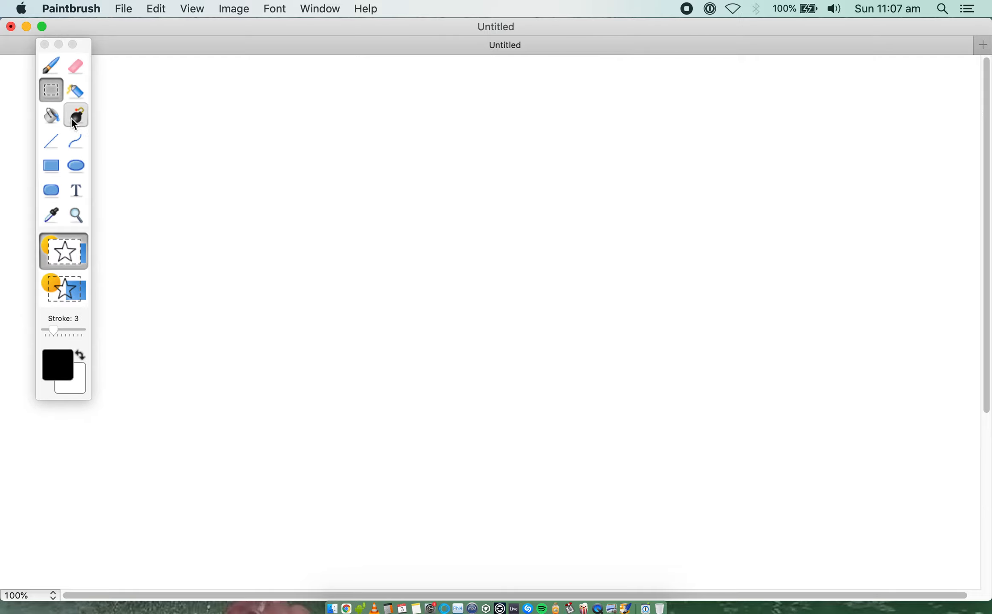
pyautogui.click(44, 67)
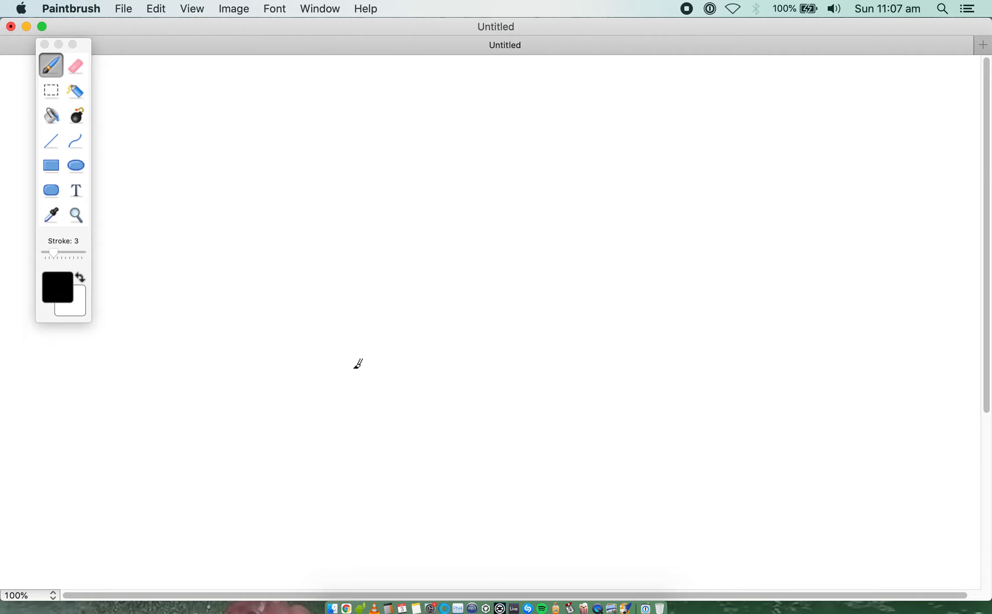